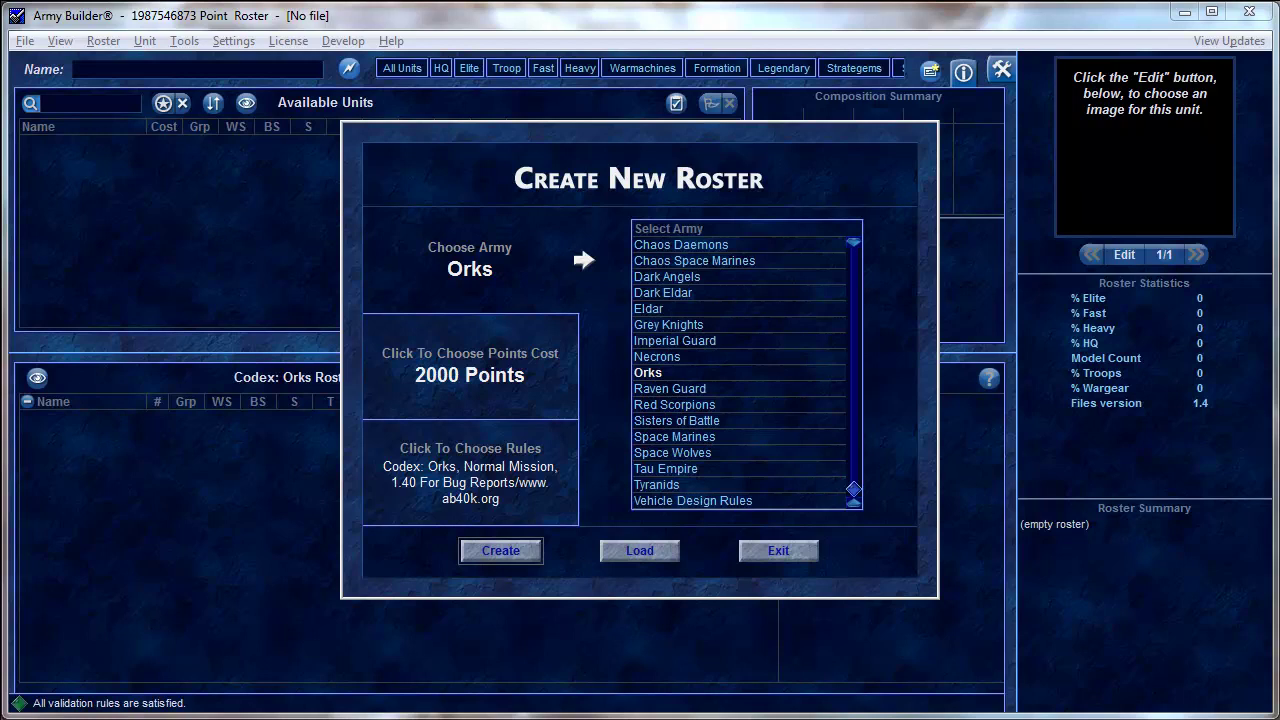
Step: Create the Orks roster at 2000 points with the default rules
click(520, 548)
Step: Dismiss the Orks rules notice and bring up the File menu
click(641, 538)
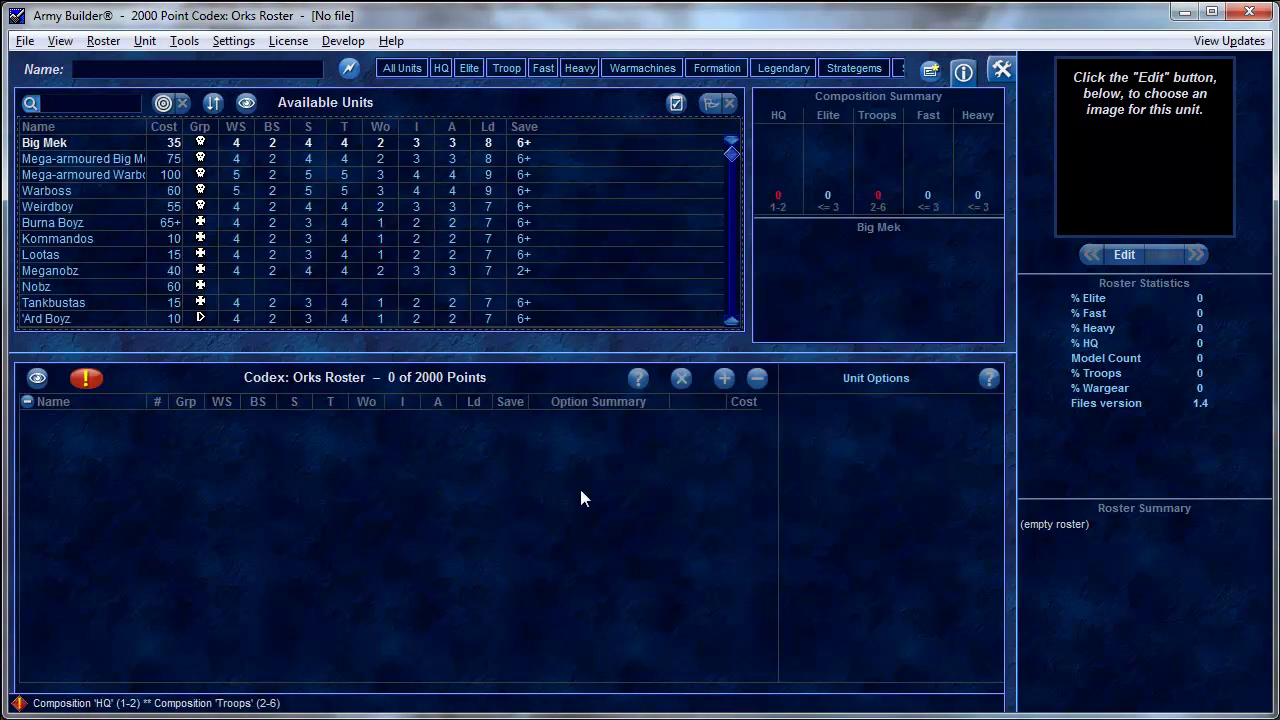
click(28, 43)
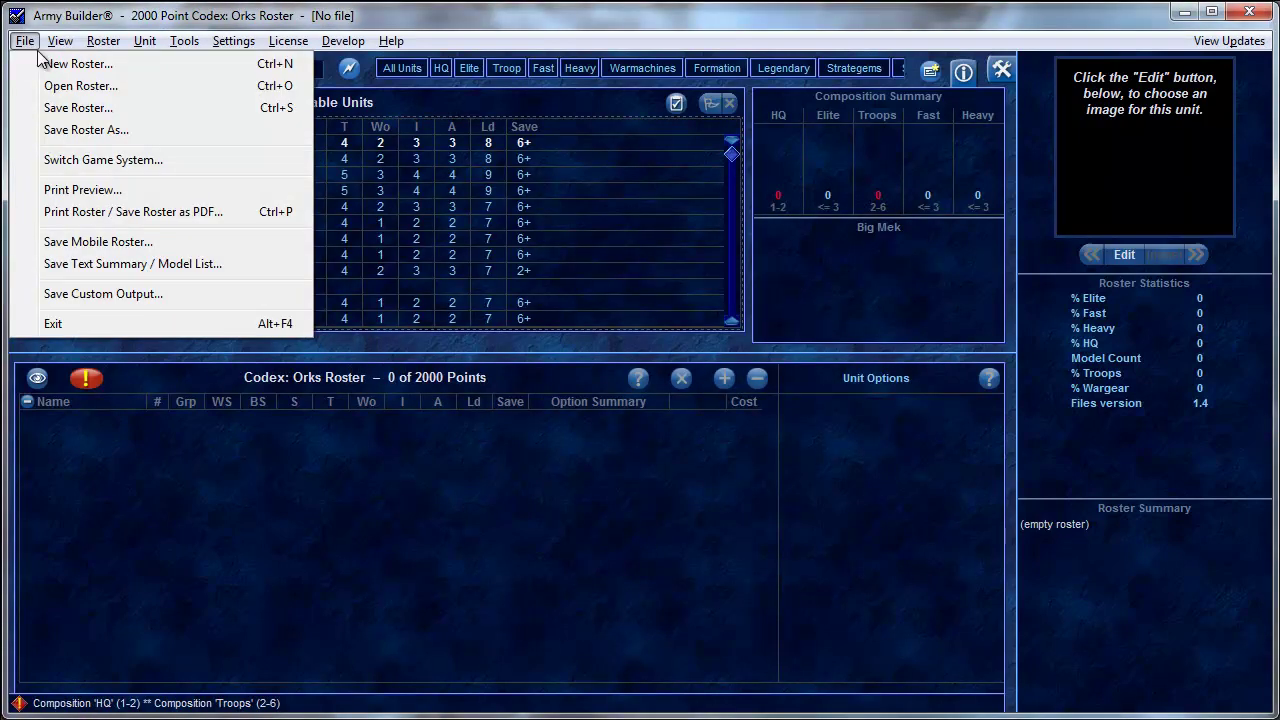
click(48, 22)
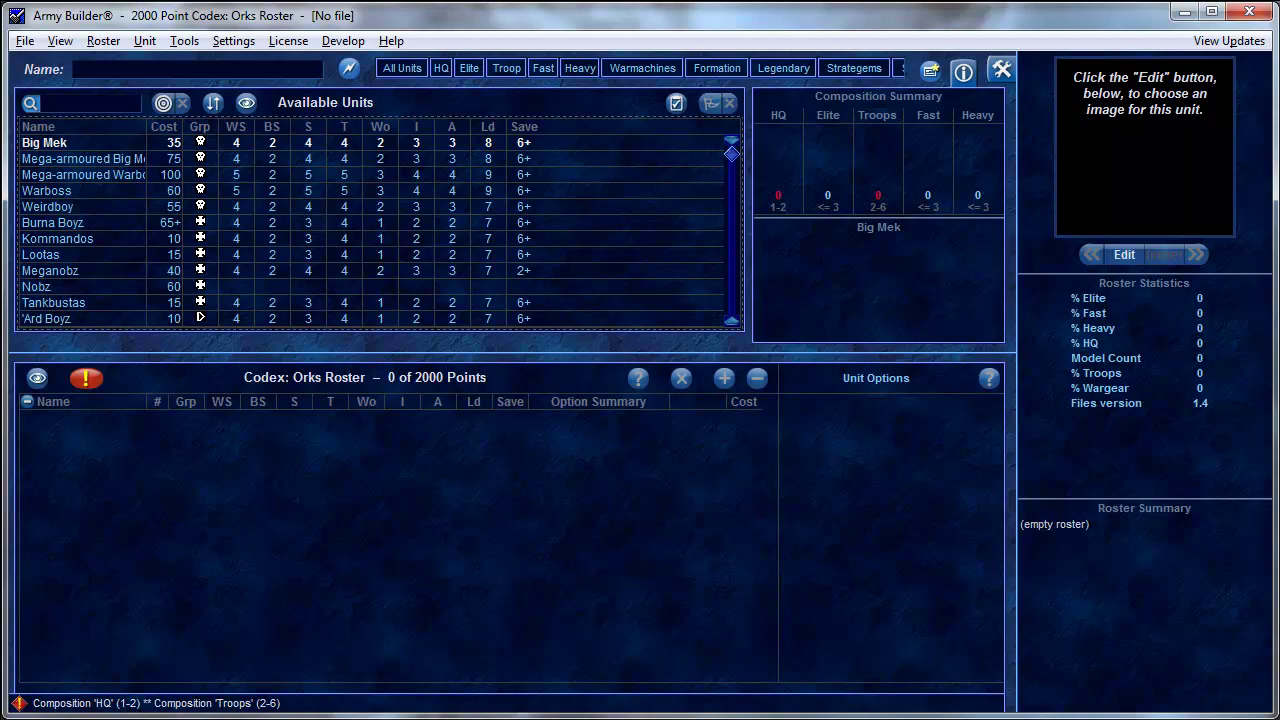
click(24, 42)
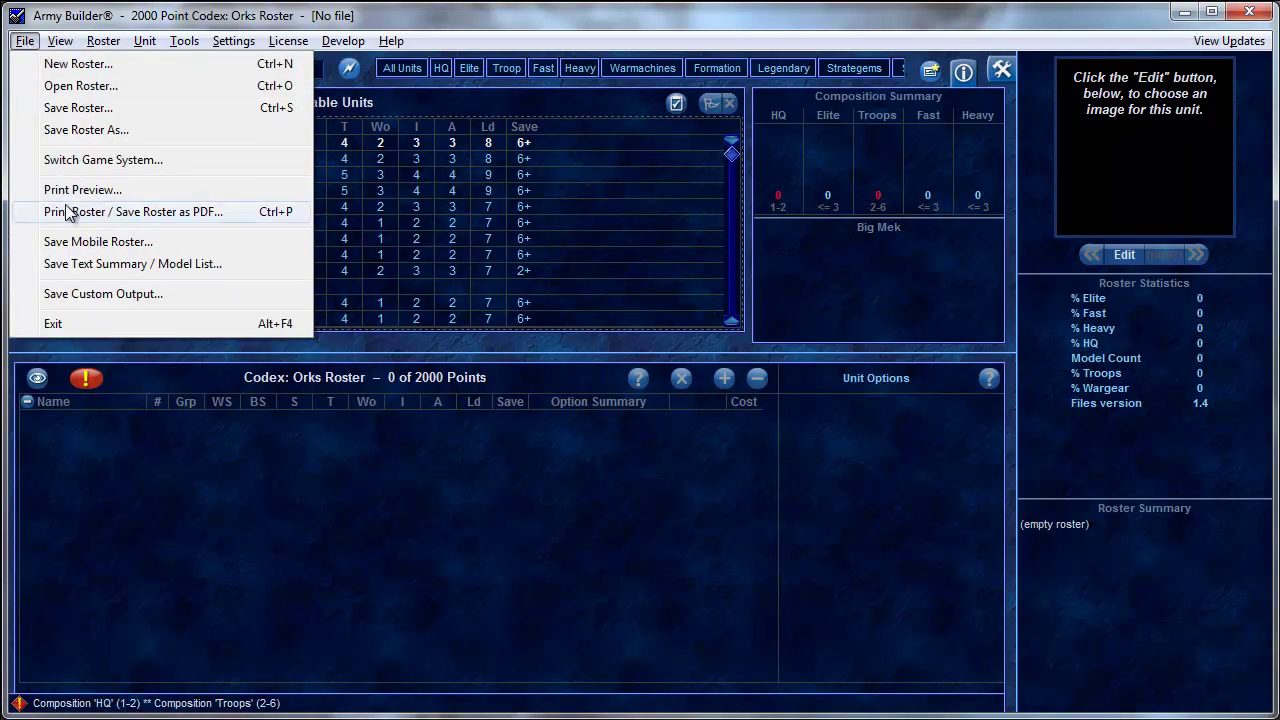
Step: Open the game-system switcher and check for data file updates, finding none new
click(72, 160)
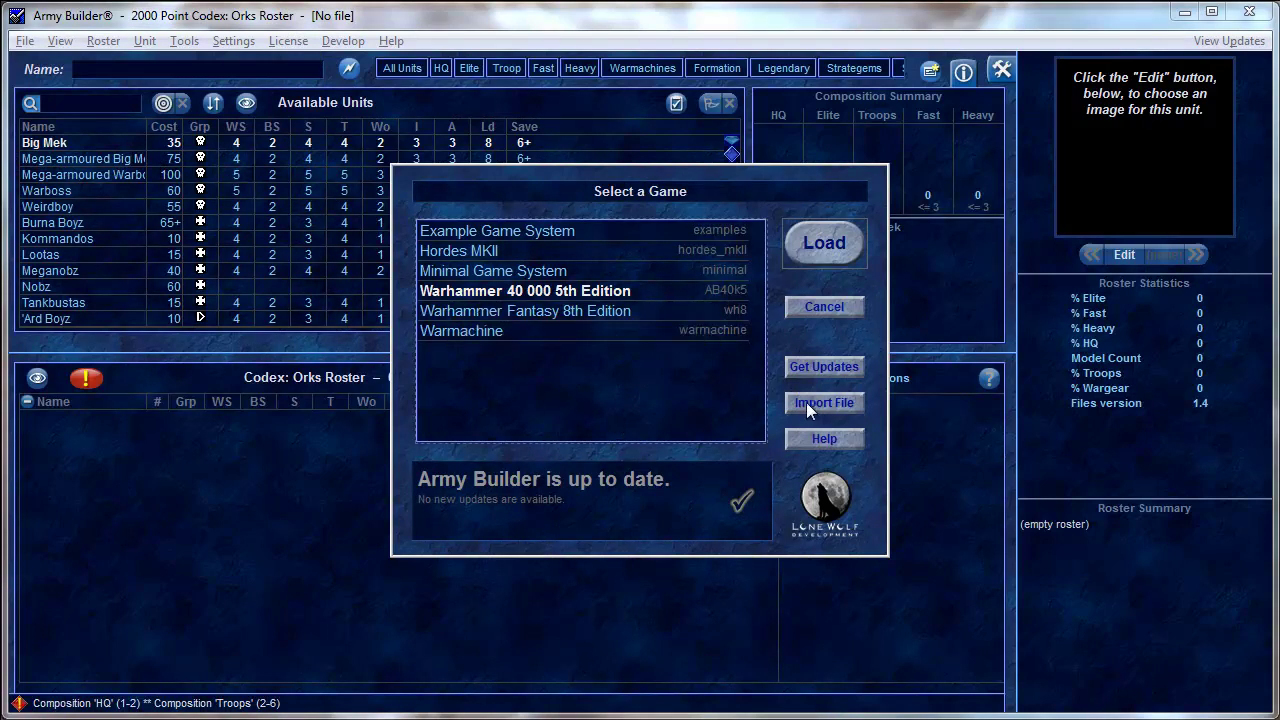
click(812, 368)
drag(991, 284, 988, 342)
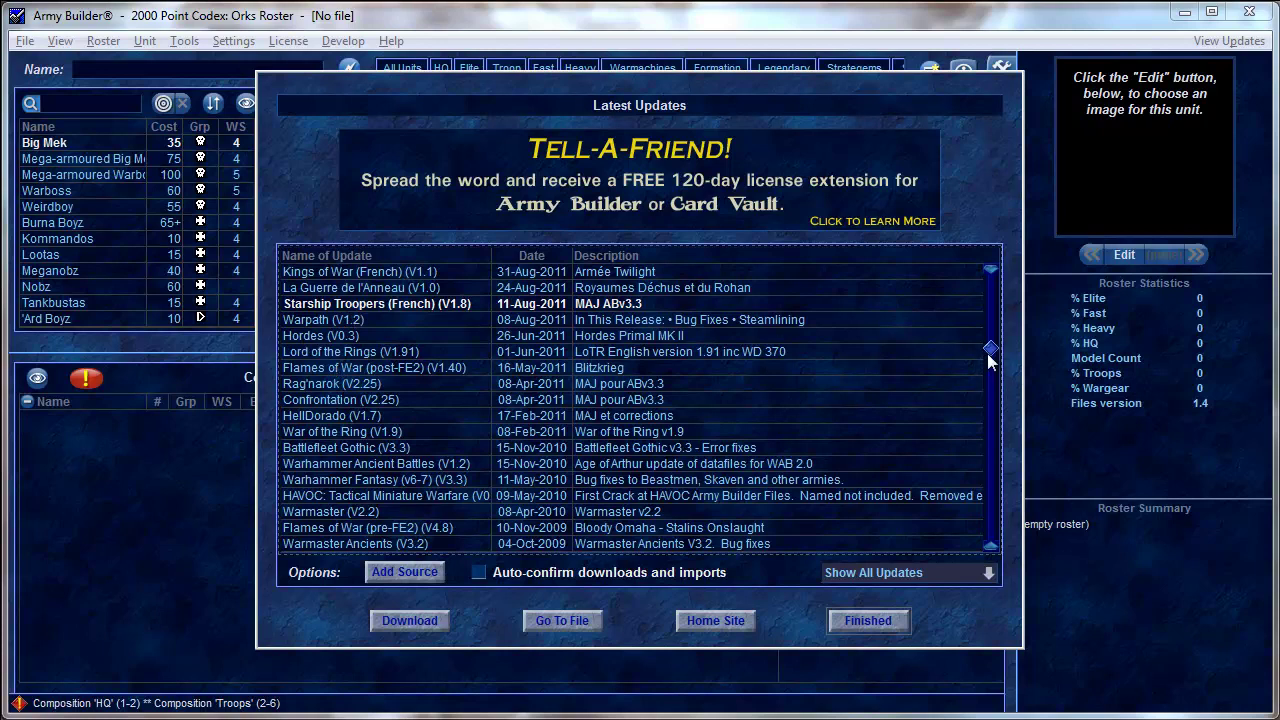
drag(992, 351, 992, 278)
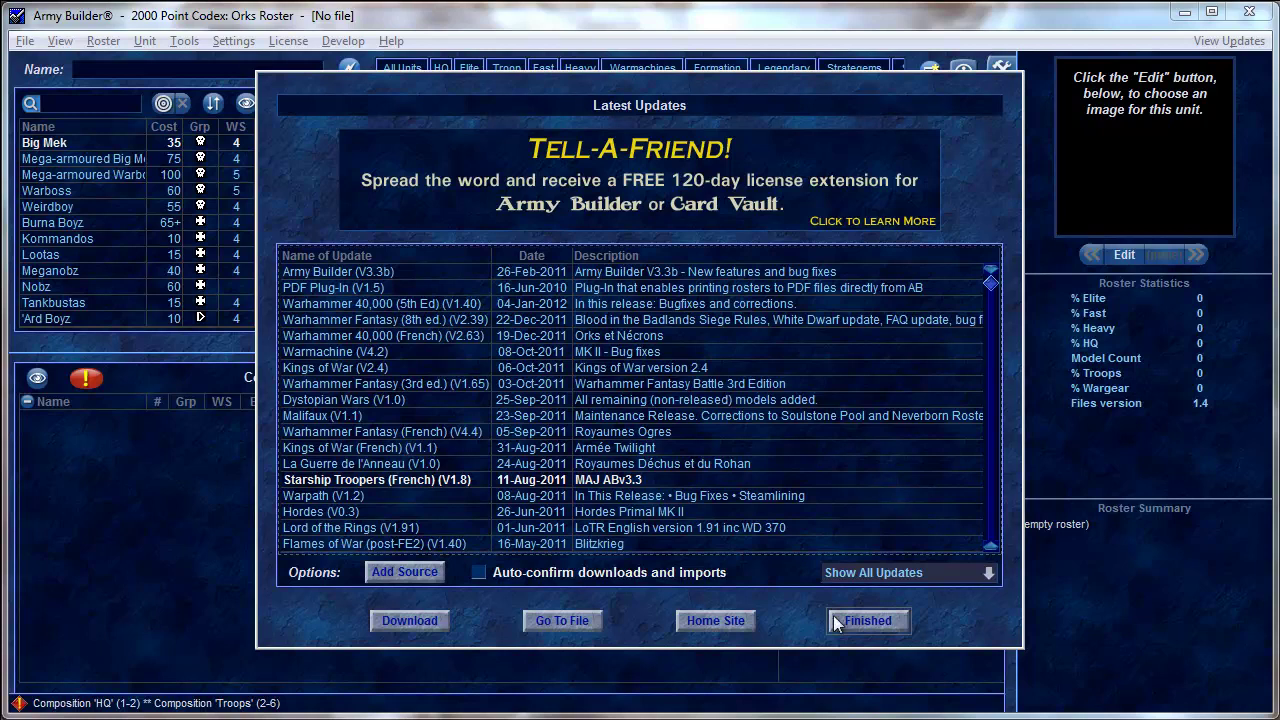
click(860, 621)
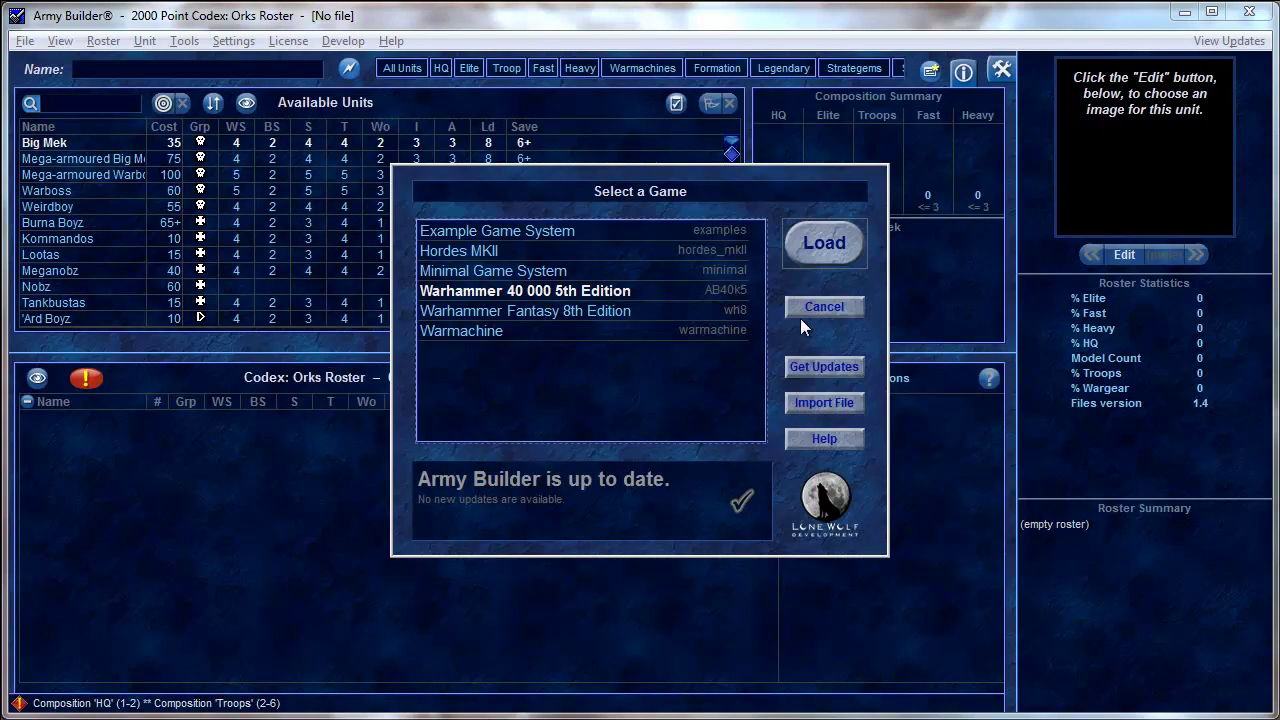
Step: Load Warhammer 40 000 5th Edition, start an Orks roster at 2000 points, and show its rules
click(793, 258)
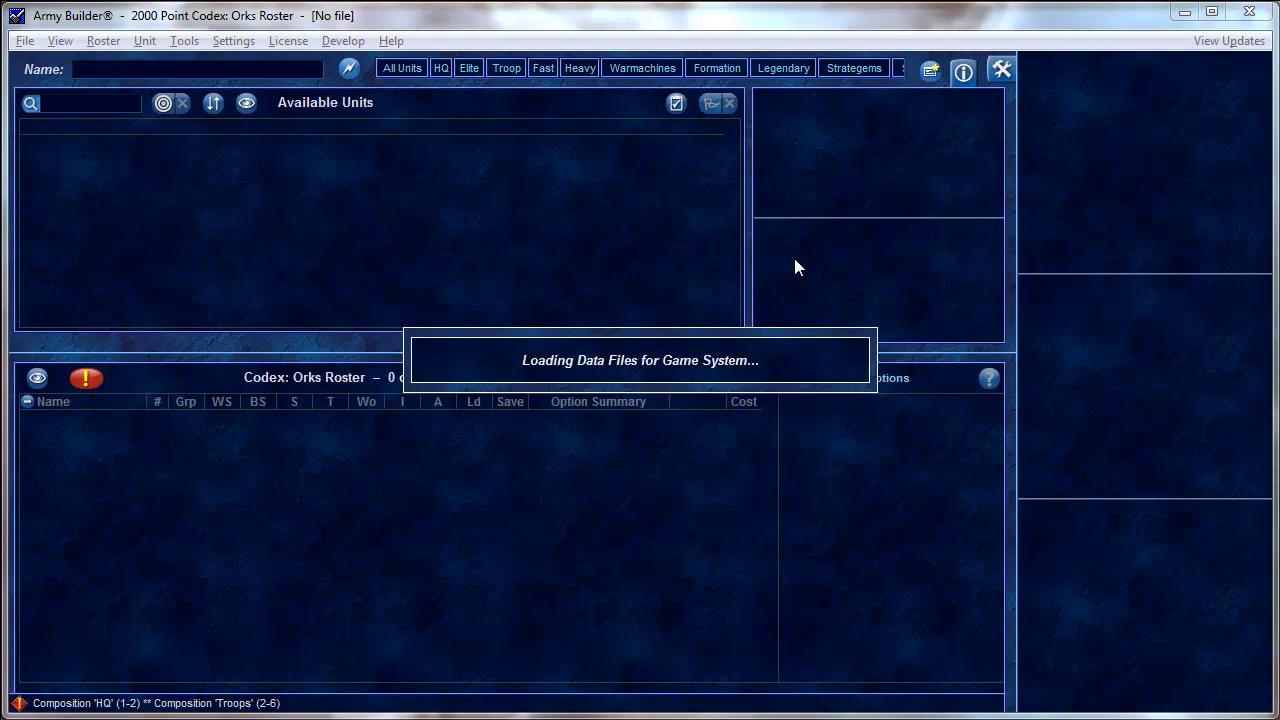
click(625, 484)
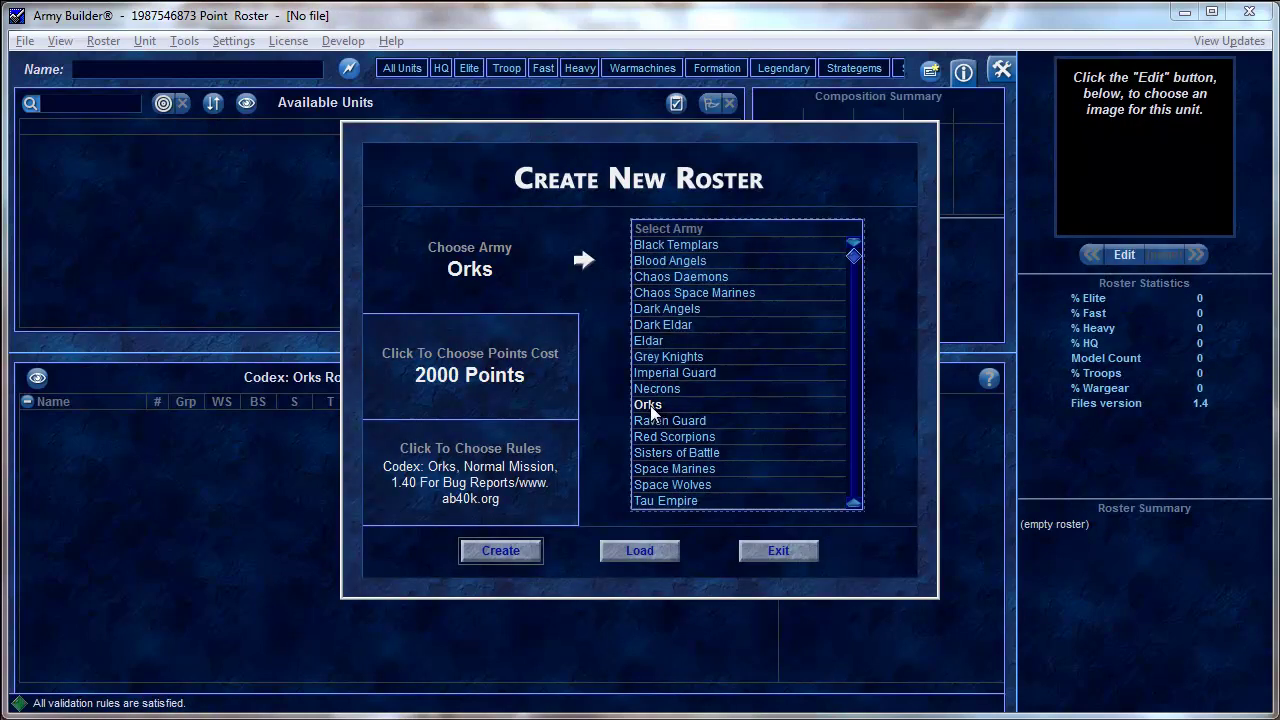
click(457, 375)
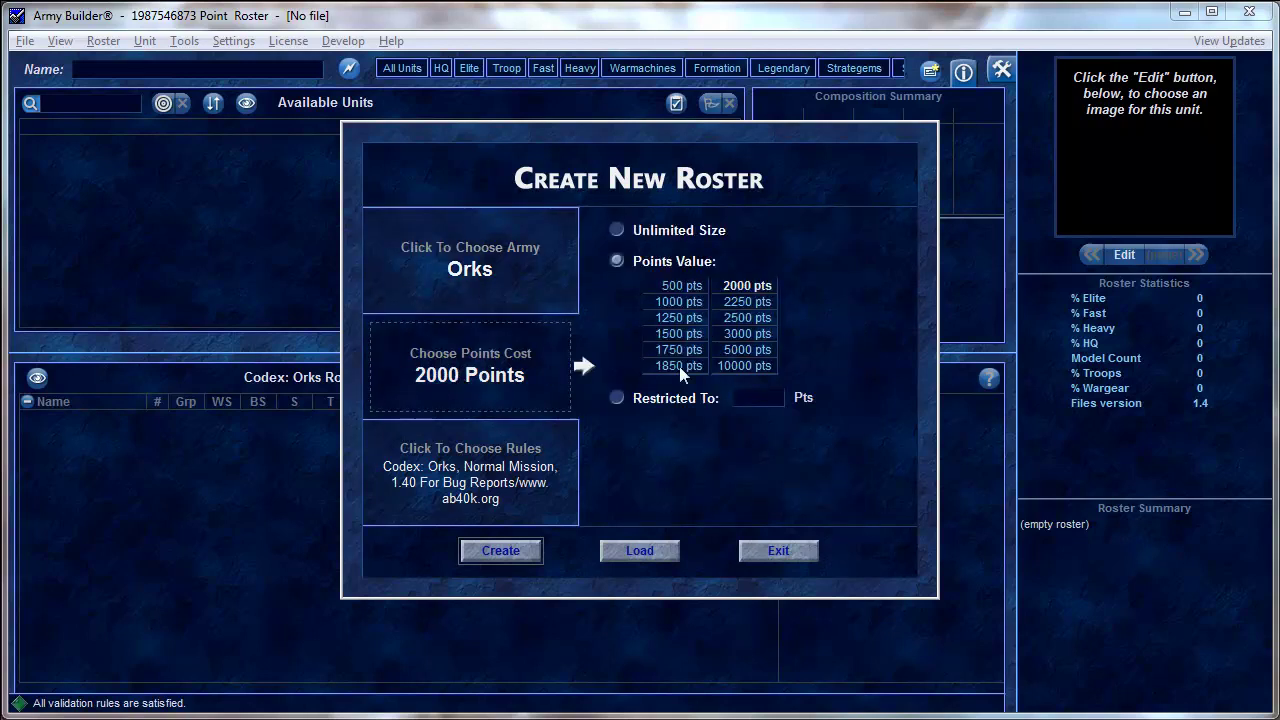
click(616, 231)
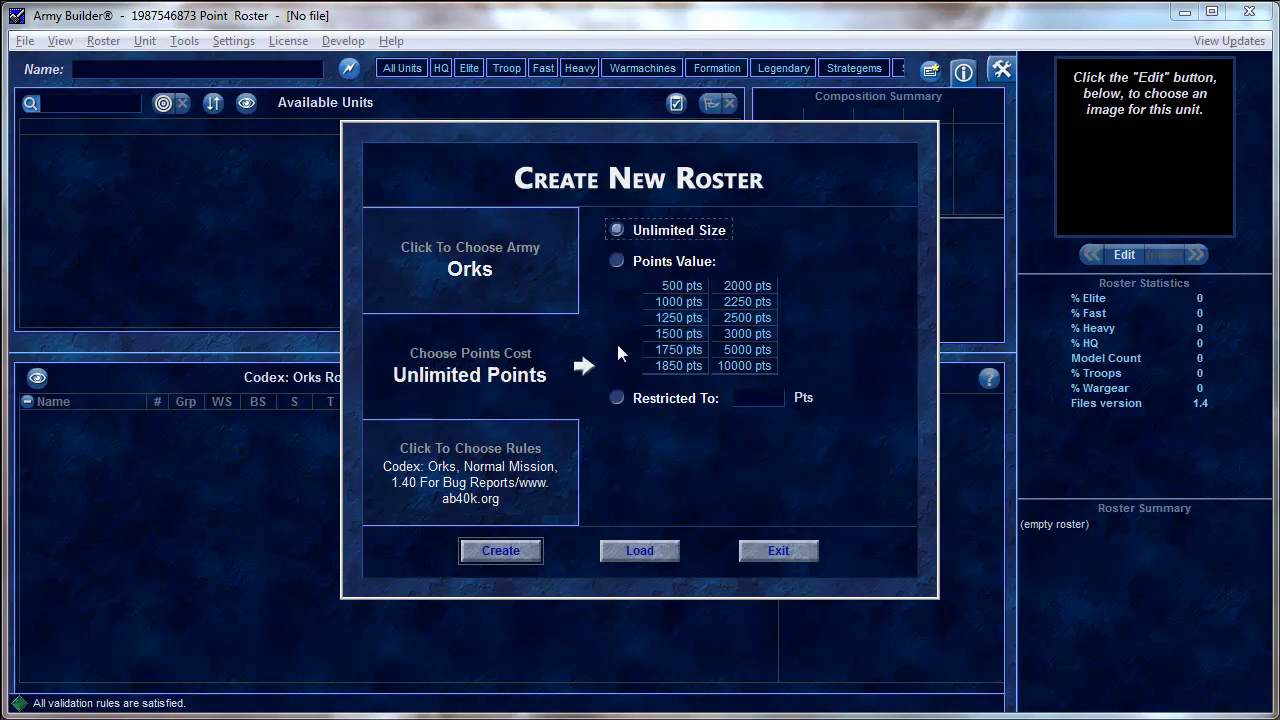
click(616, 397)
click(746, 286)
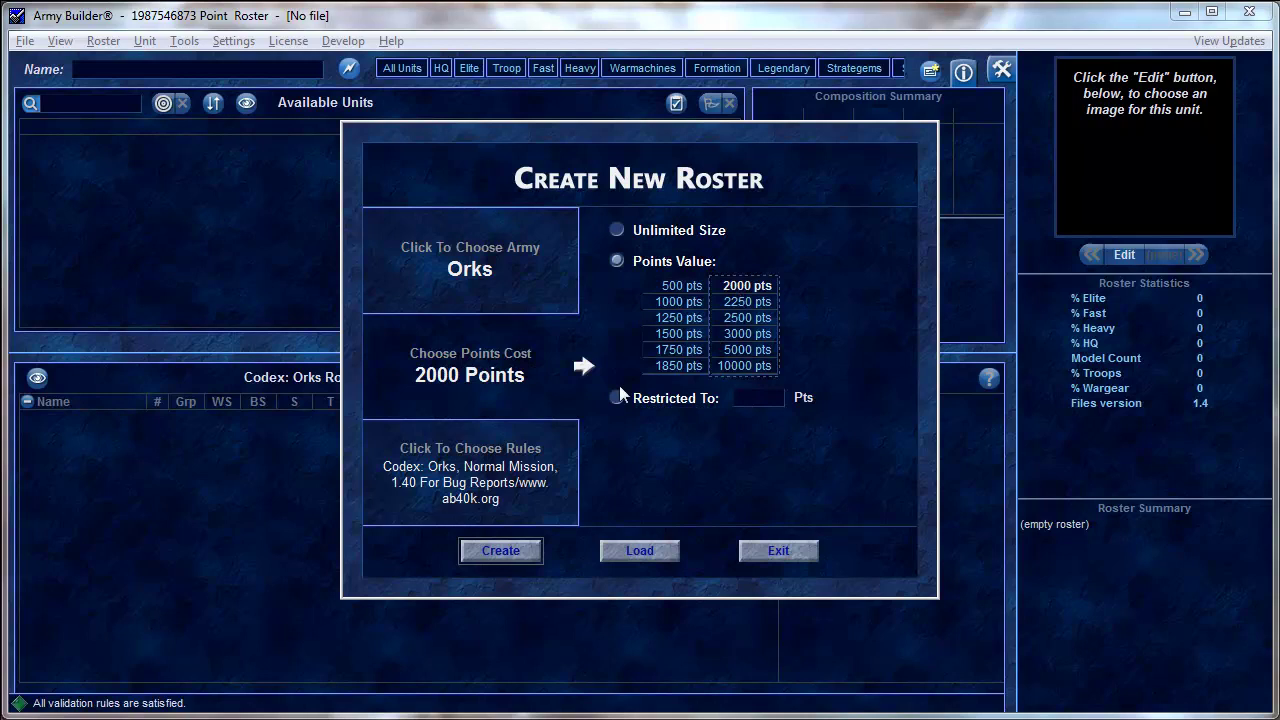
click(478, 484)
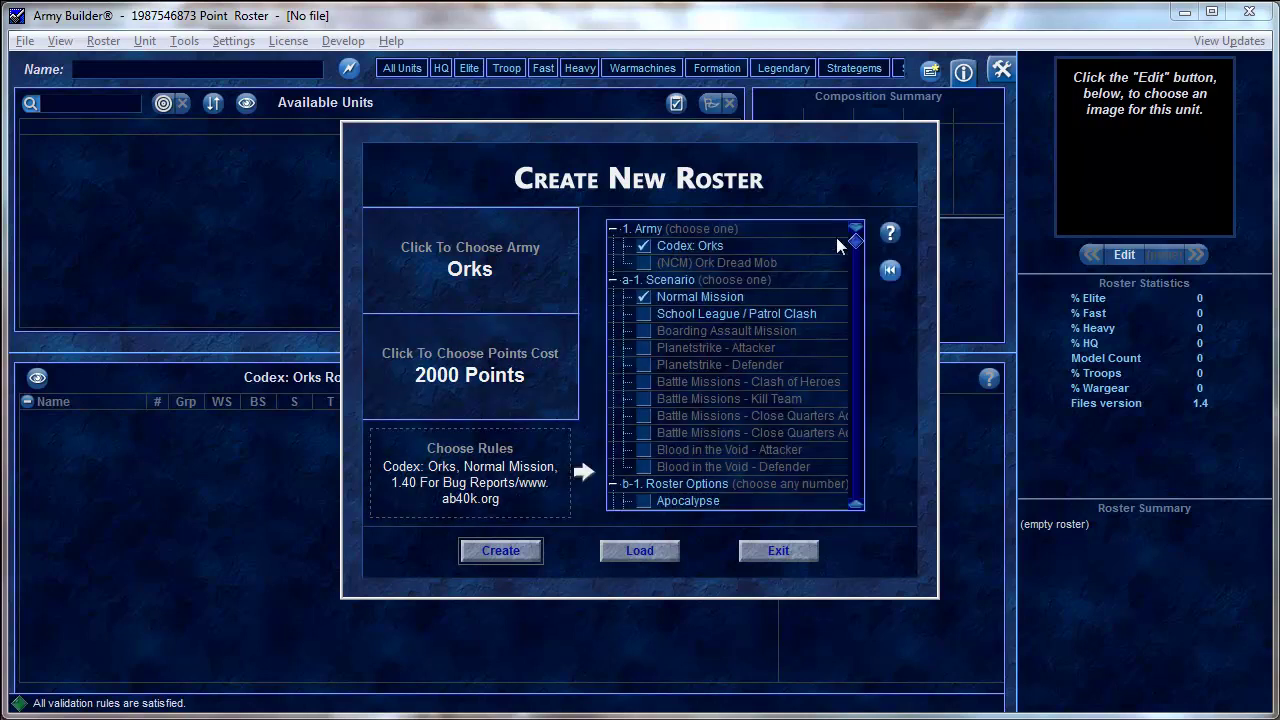
Step: Try the Apocalypse rules, then add Planetstrike with the Planetstrike - Attacker scenario
drag(855, 240, 843, 456)
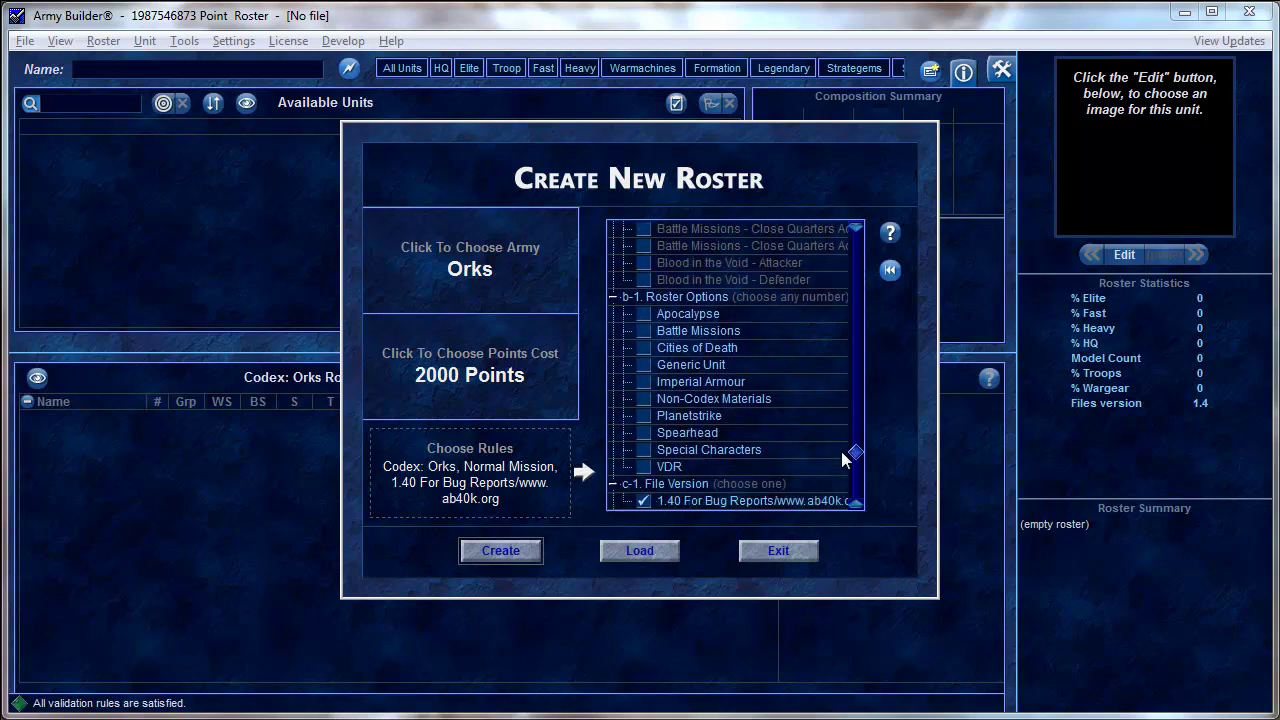
click(644, 313)
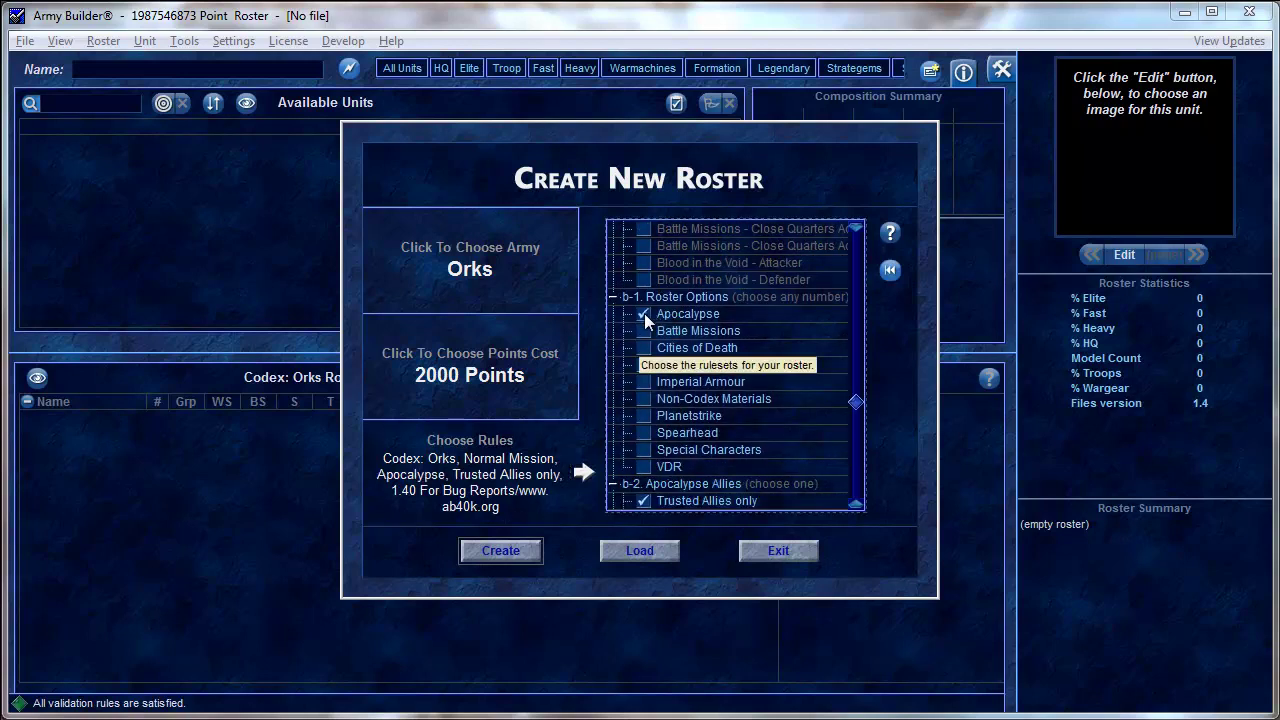
click(644, 313)
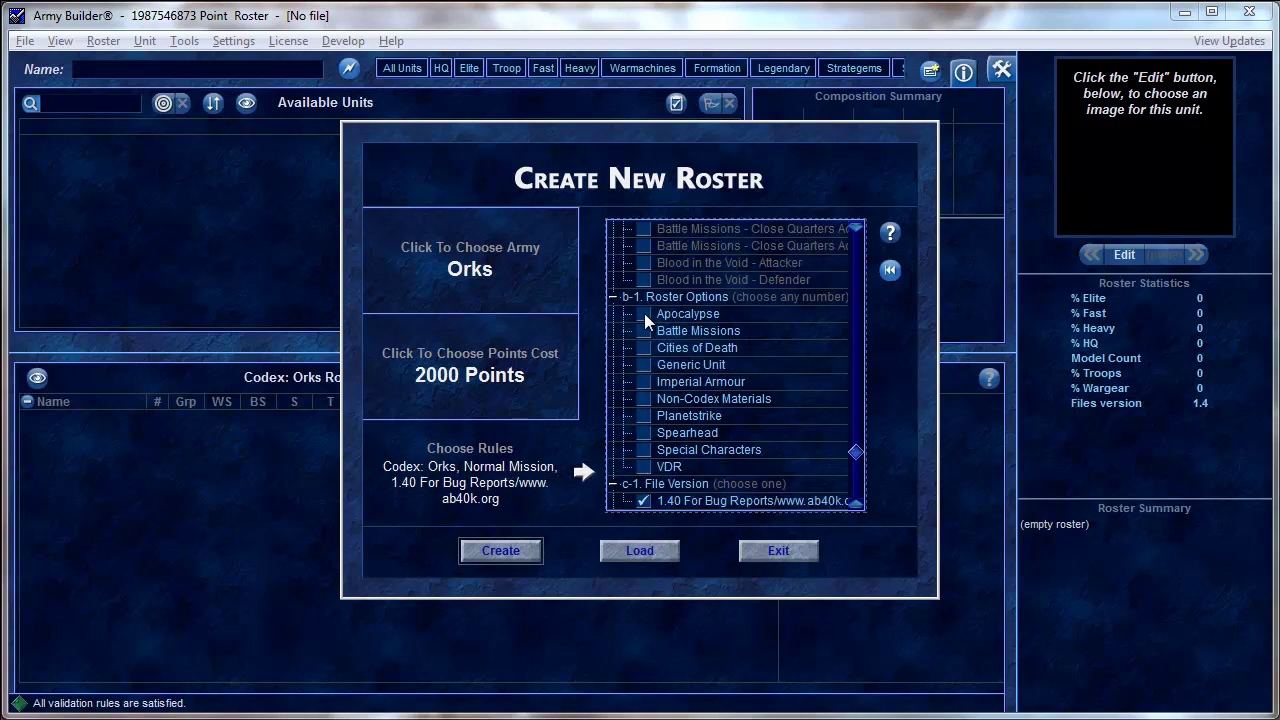
click(643, 414)
drag(855, 452, 853, 240)
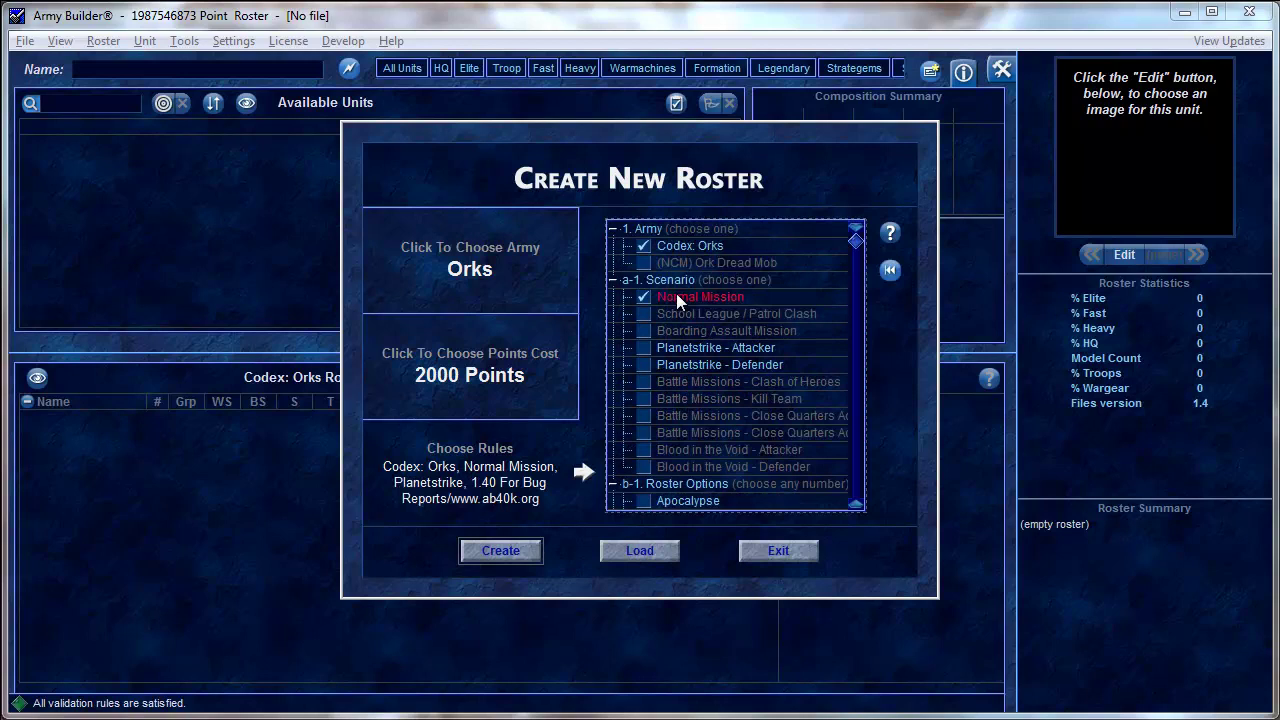
click(641, 348)
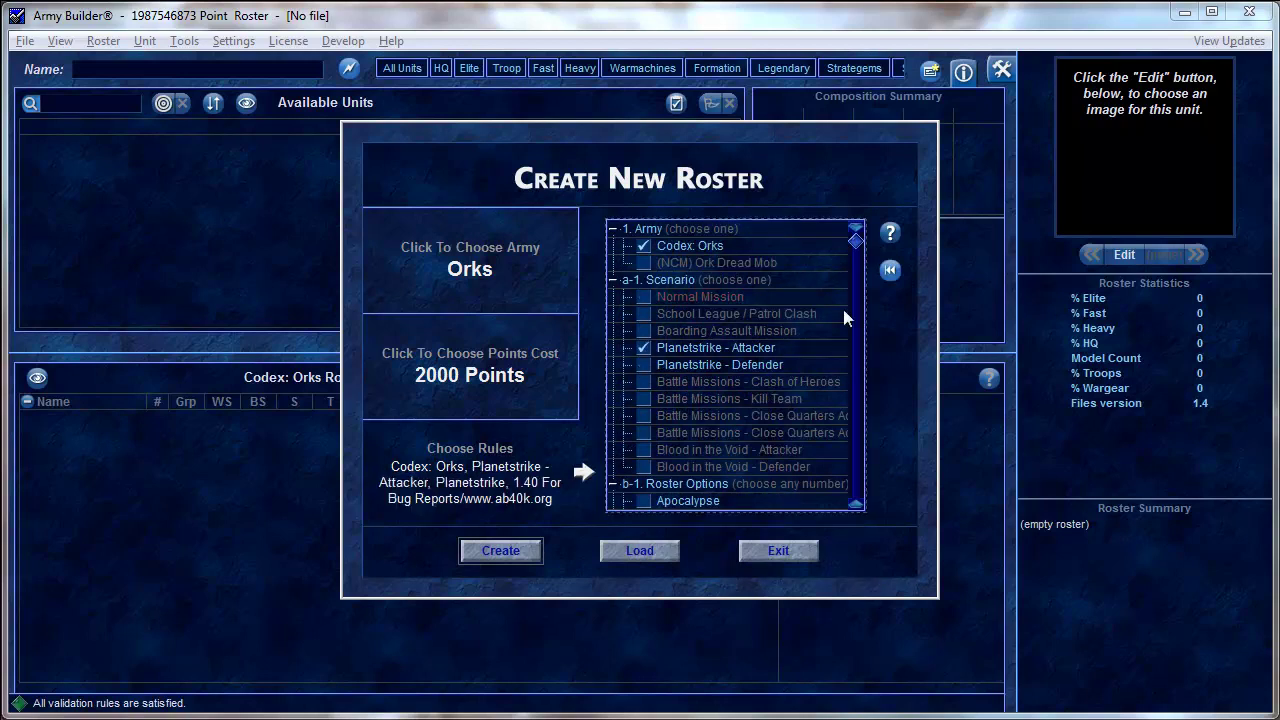
Step: Toggle Imperial Armour and Non-Codex Materials off again, restore Normal Mission, and create the roster
drag(856, 241, 847, 470)
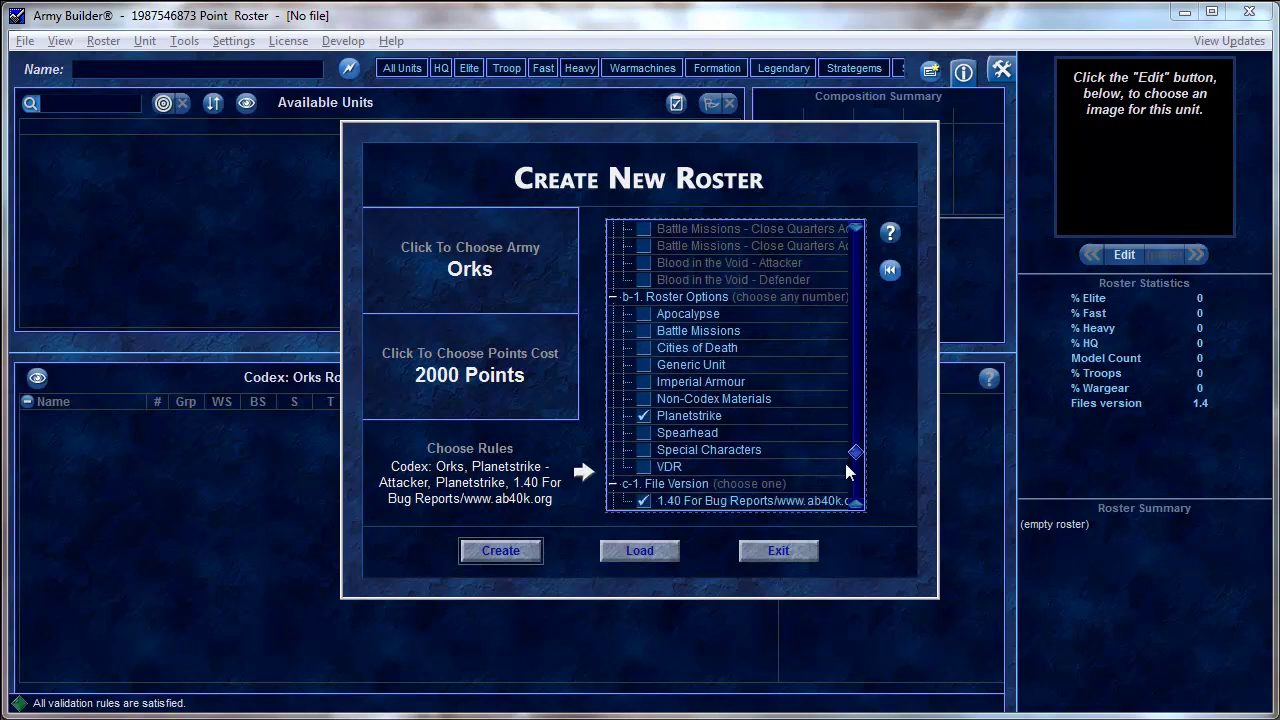
scroll(740, 466, down, 1)
click(644, 348)
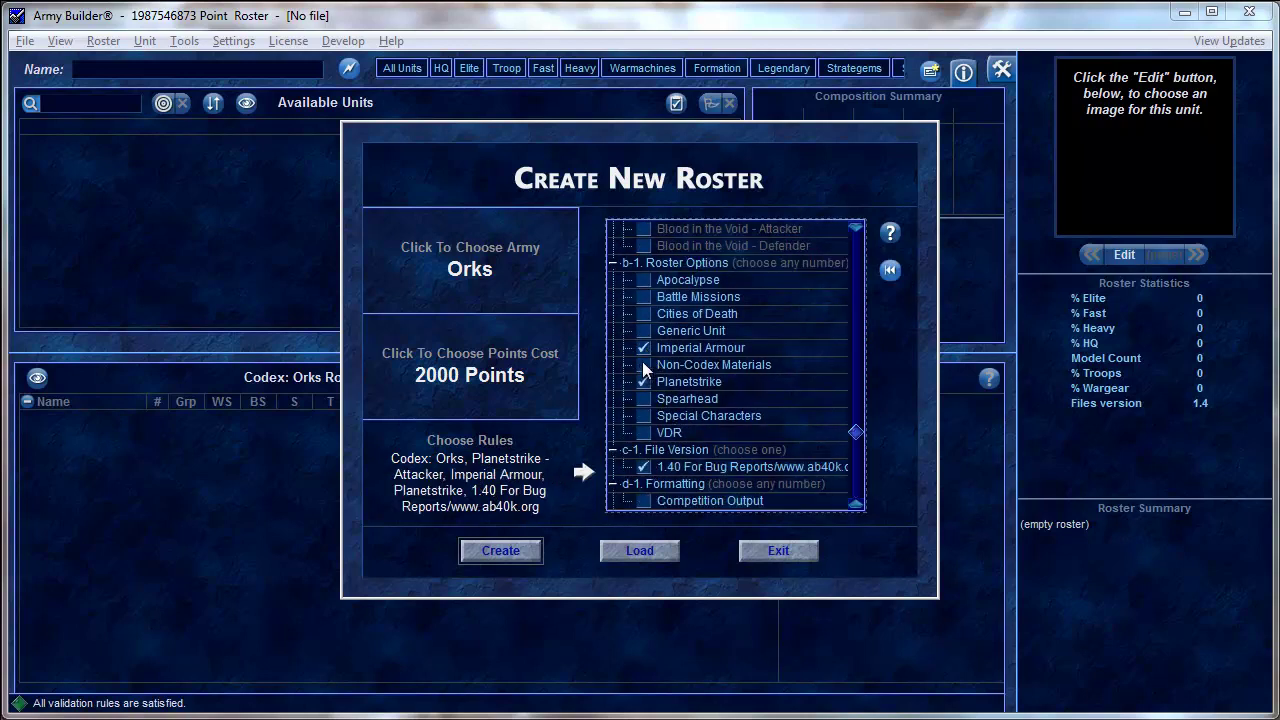
click(643, 363)
click(644, 348)
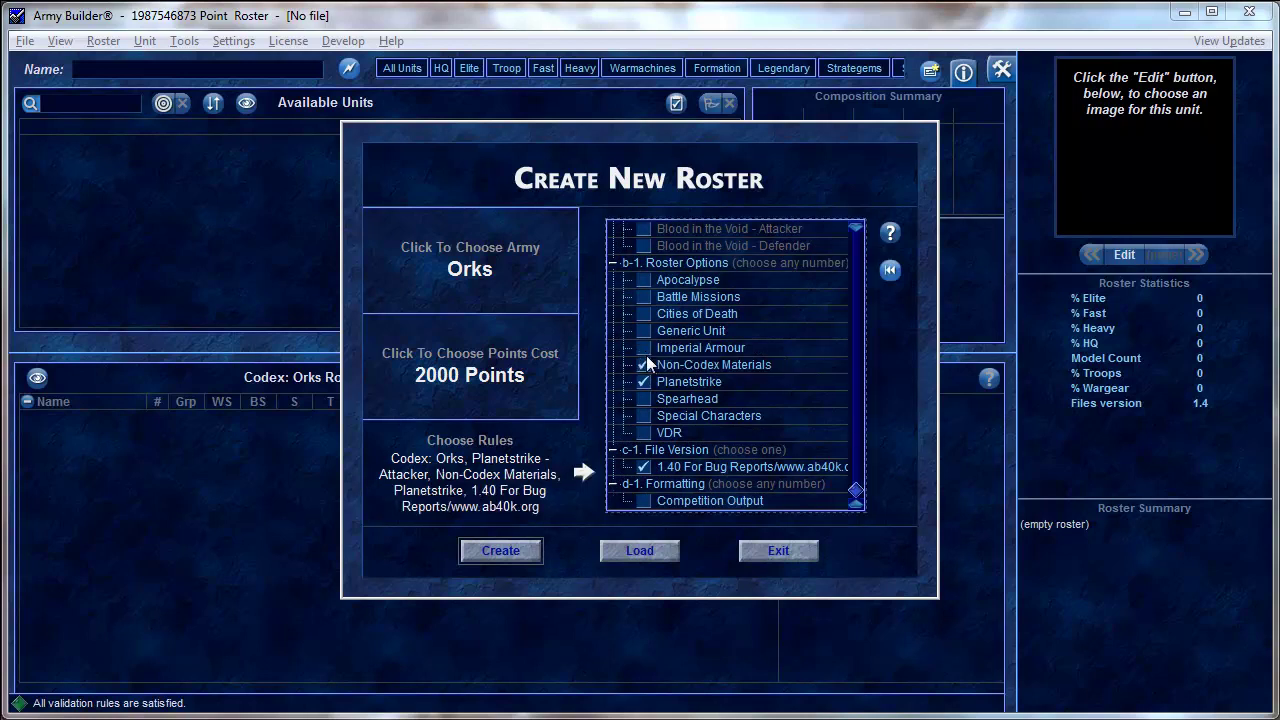
click(645, 364)
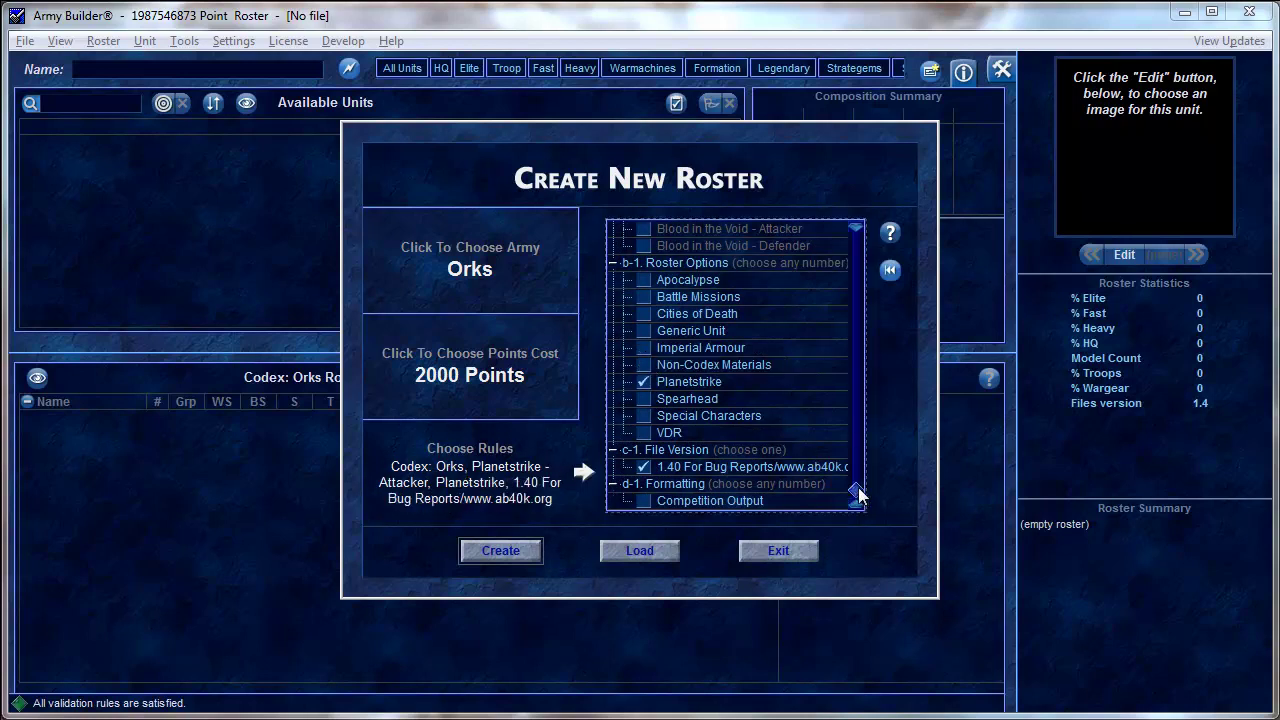
drag(856, 497, 856, 236)
click(658, 452)
click(643, 297)
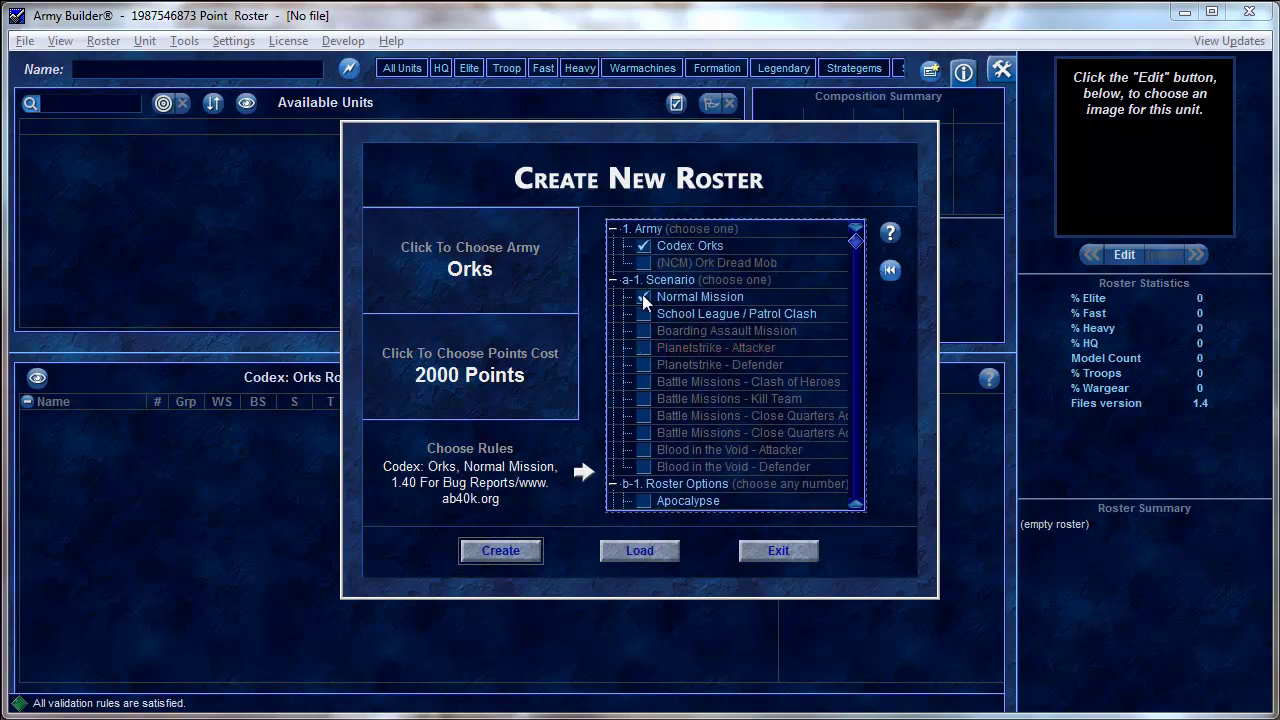
click(500, 550)
Step: Dismiss the Codex: Orks notes and cycle through each unit filter, ending on HQ only
click(654, 533)
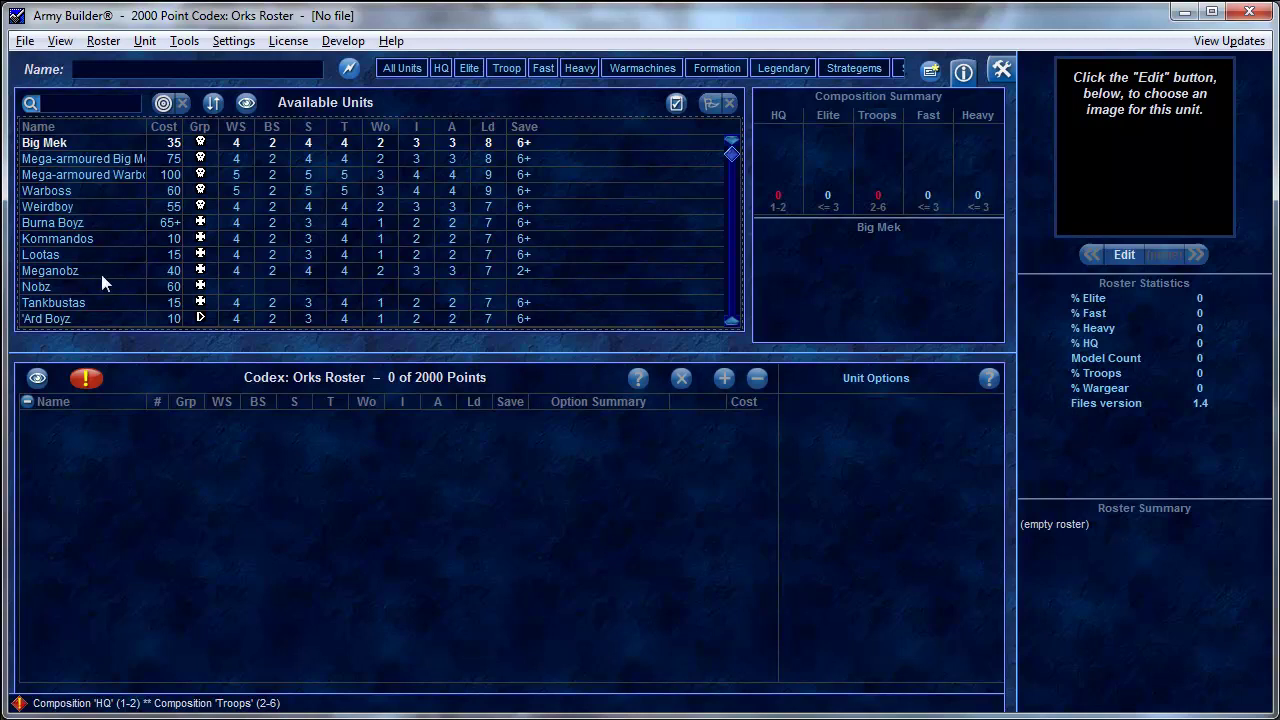
click(445, 70)
click(464, 69)
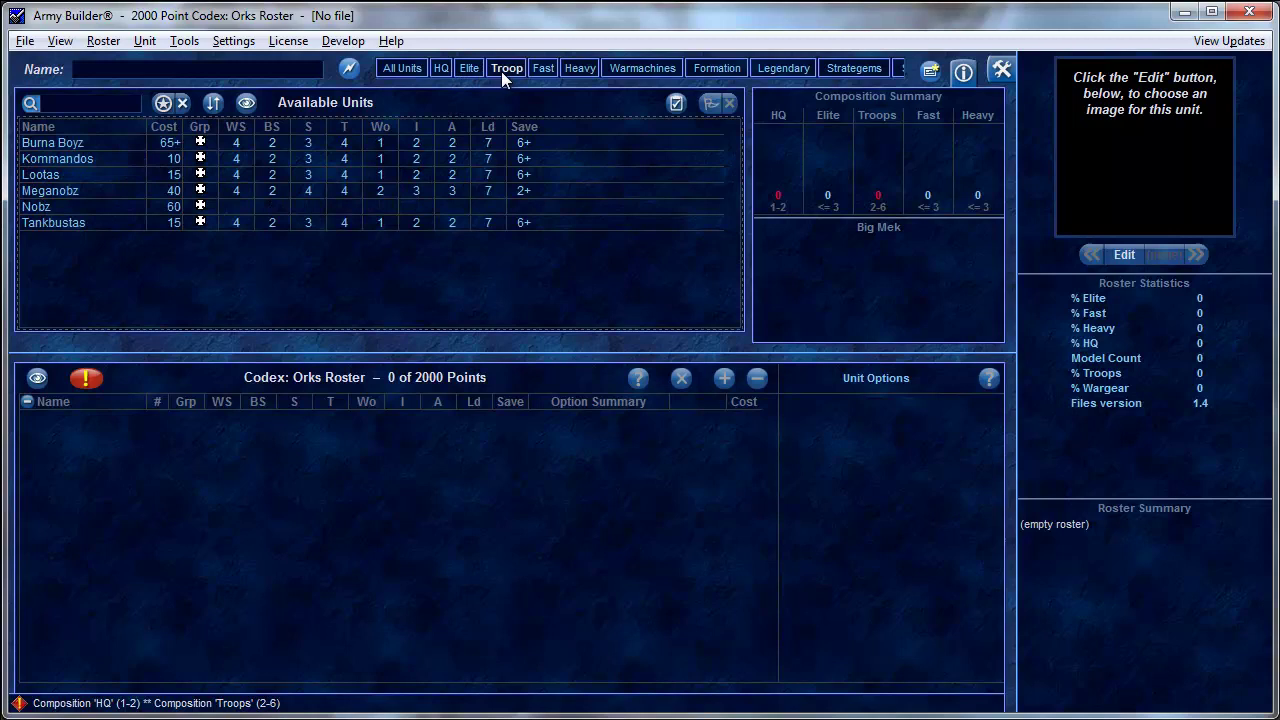
click(501, 71)
click(547, 67)
click(578, 67)
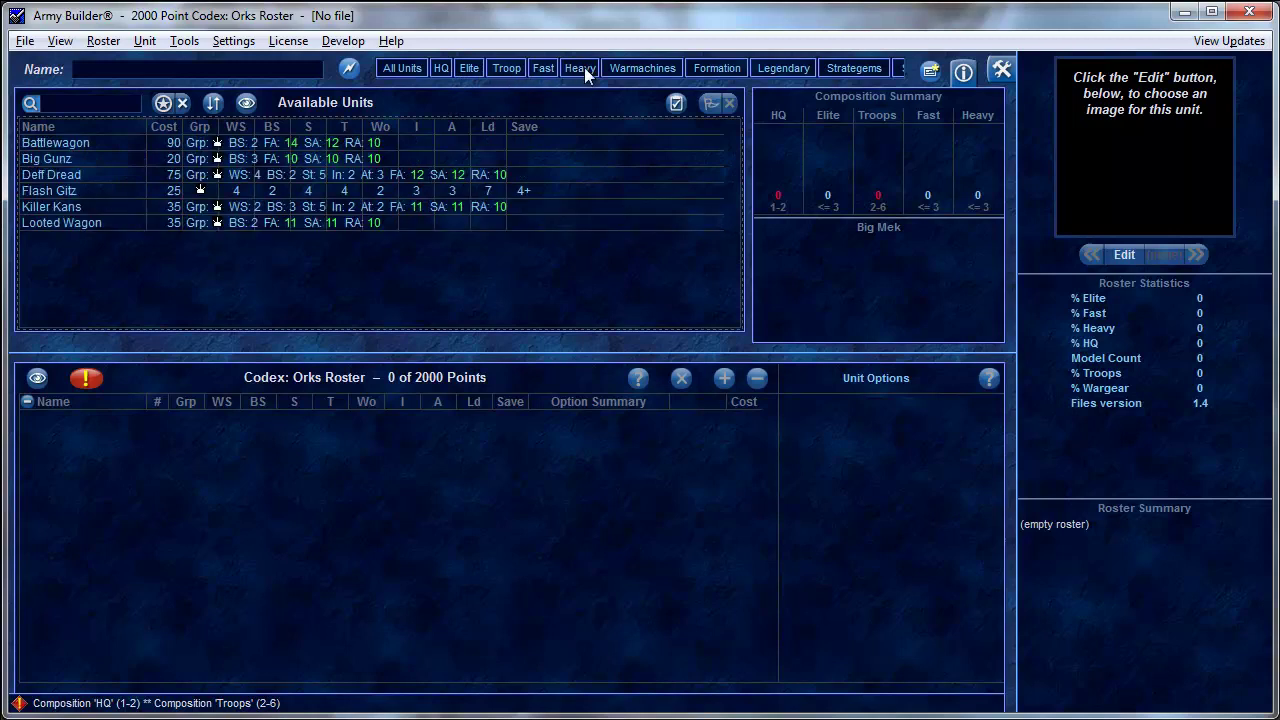
click(650, 66)
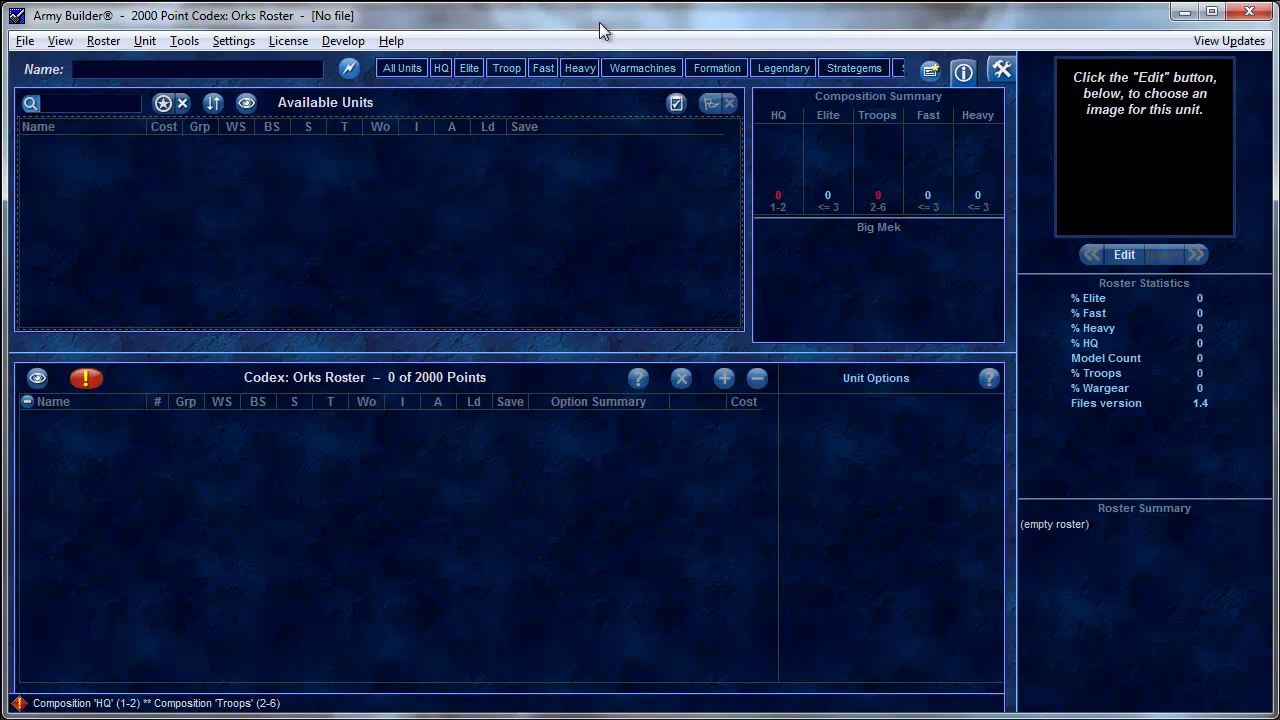
click(443, 69)
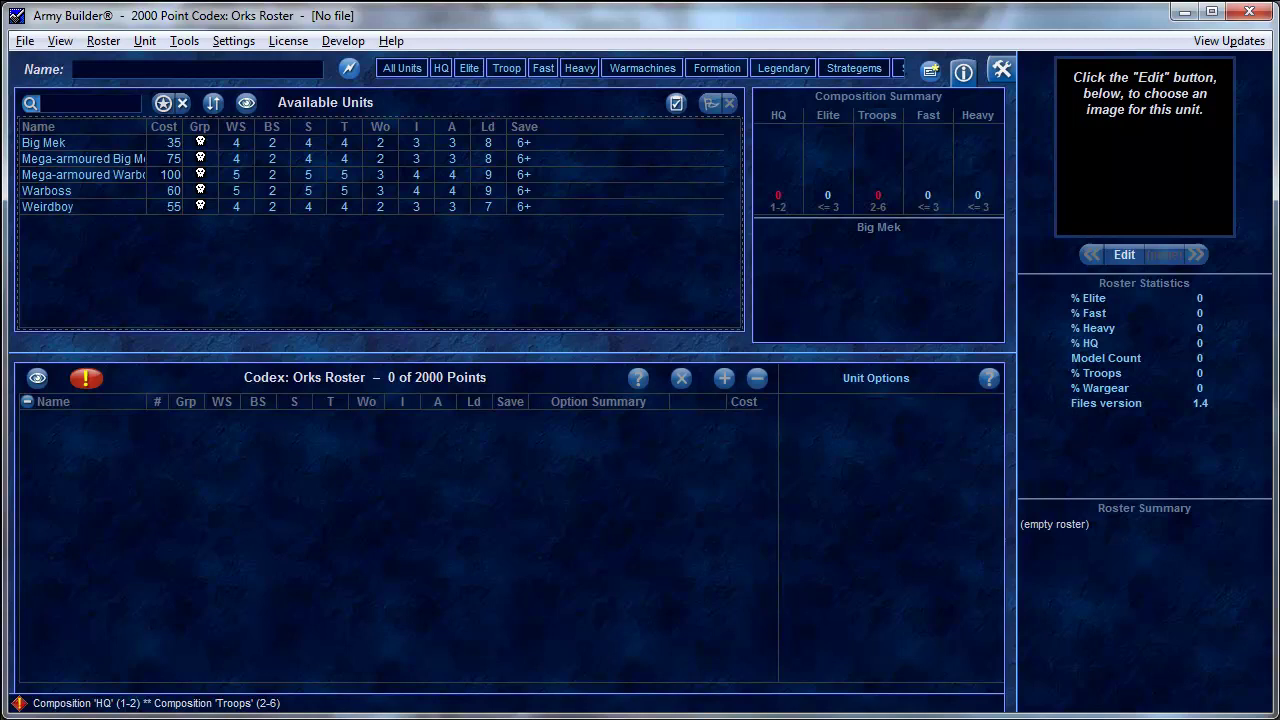
Step: Add a Warboss to the HQ slot and display its unit options
double_click(33, 193)
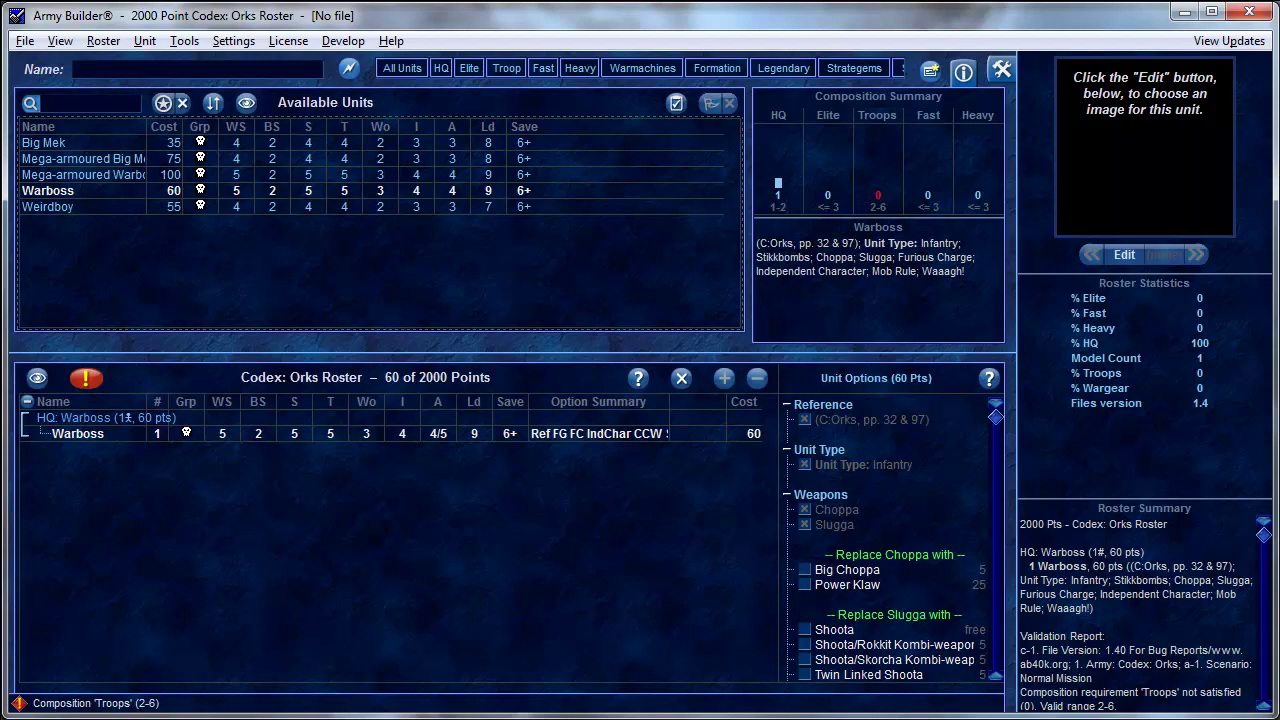
drag(999, 426, 1006, 575)
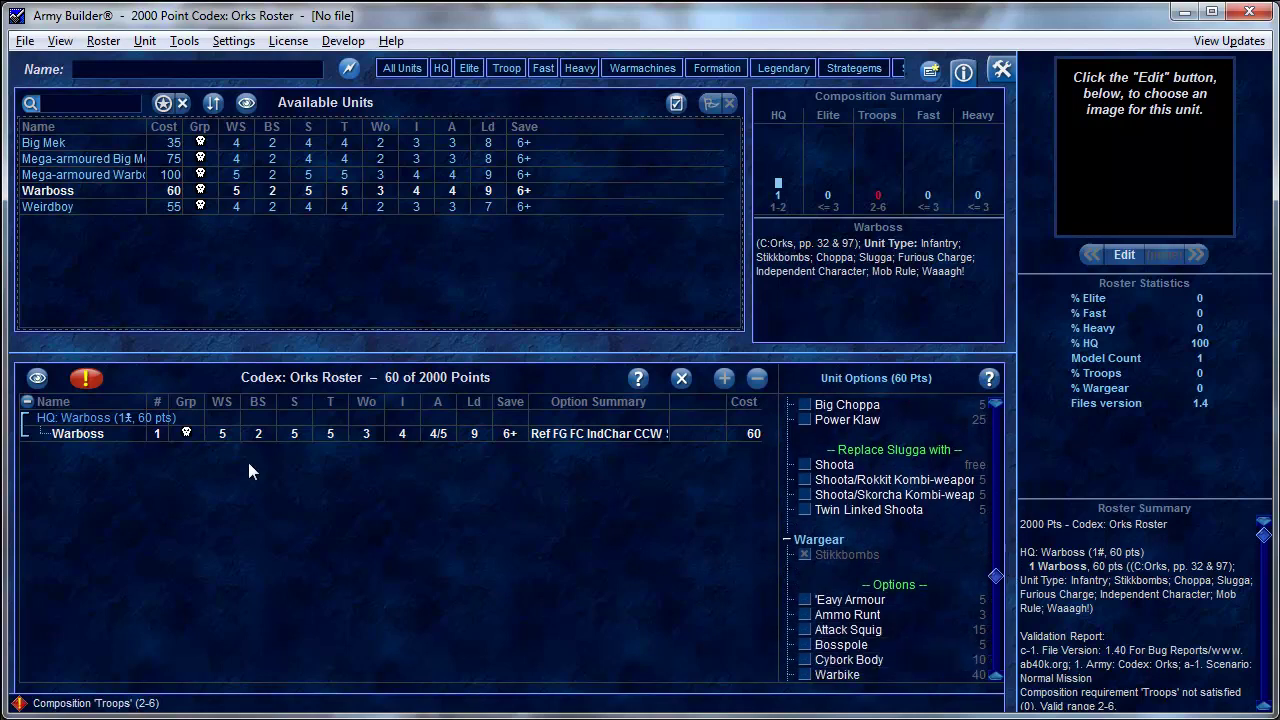
click(87, 424)
click(96, 438)
scroll(967, 555, down, 5)
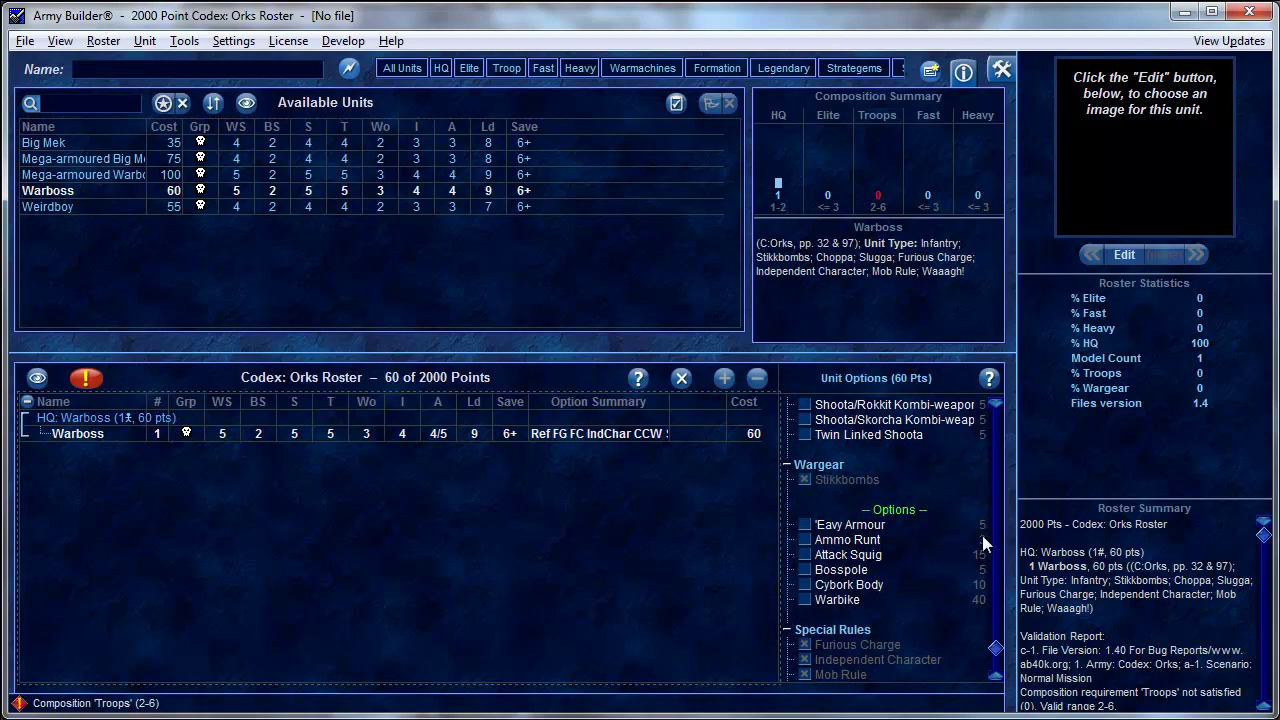
scroll(1000, 655, down, 1)
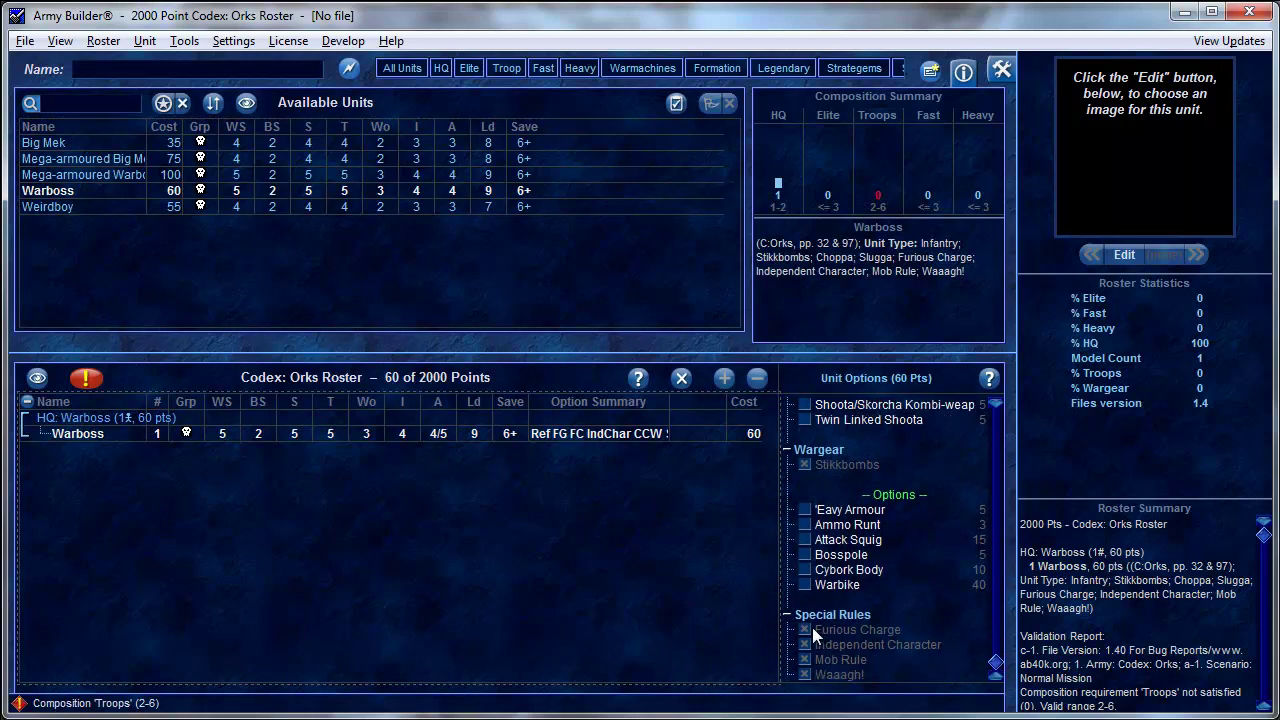
scroll(814, 627, up, 6)
drag(1001, 418, 999, 458)
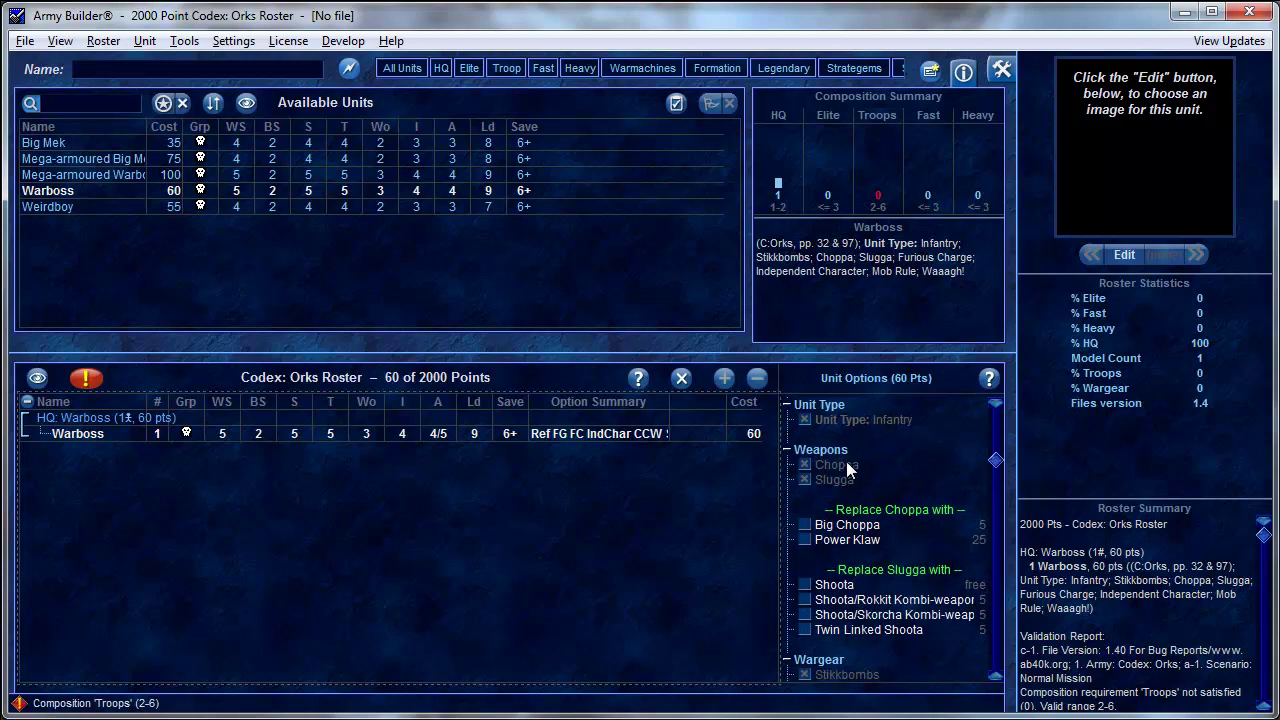
Step: Give the Warboss a Big Choppa, Shoota, 'Eavy Armour and Bosspole, then list Troops
click(806, 526)
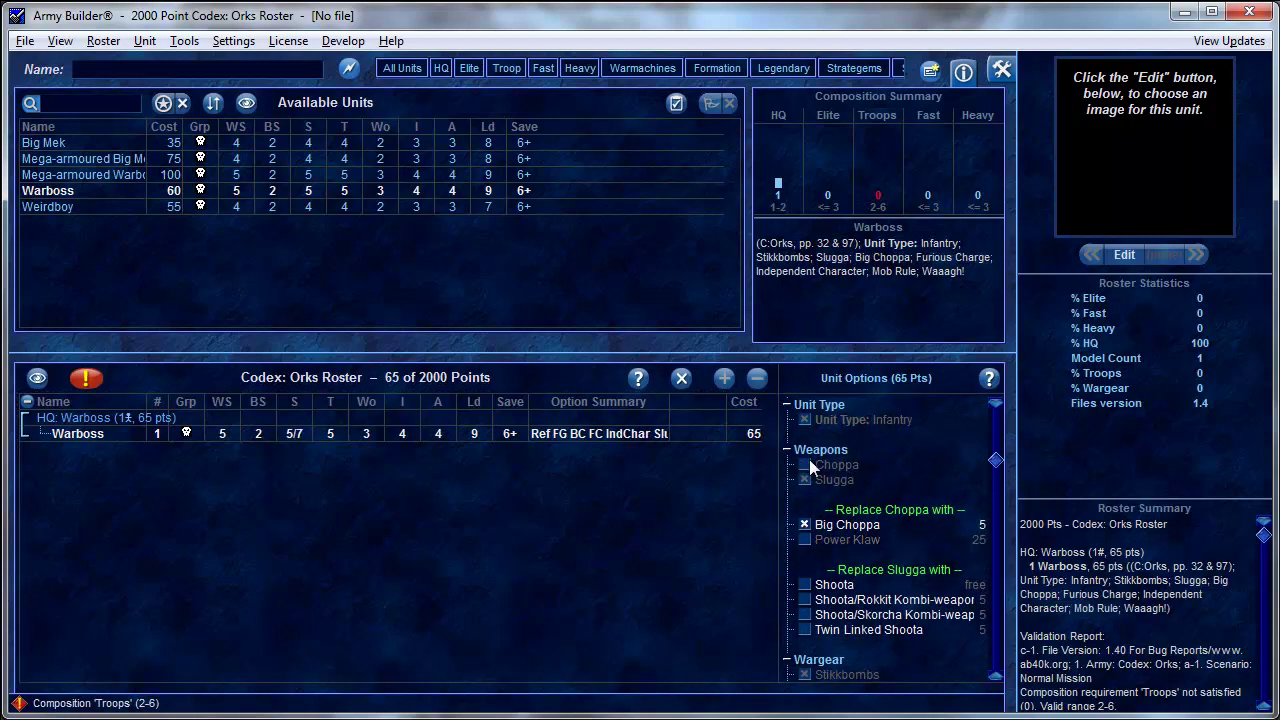
drag(996, 460, 996, 488)
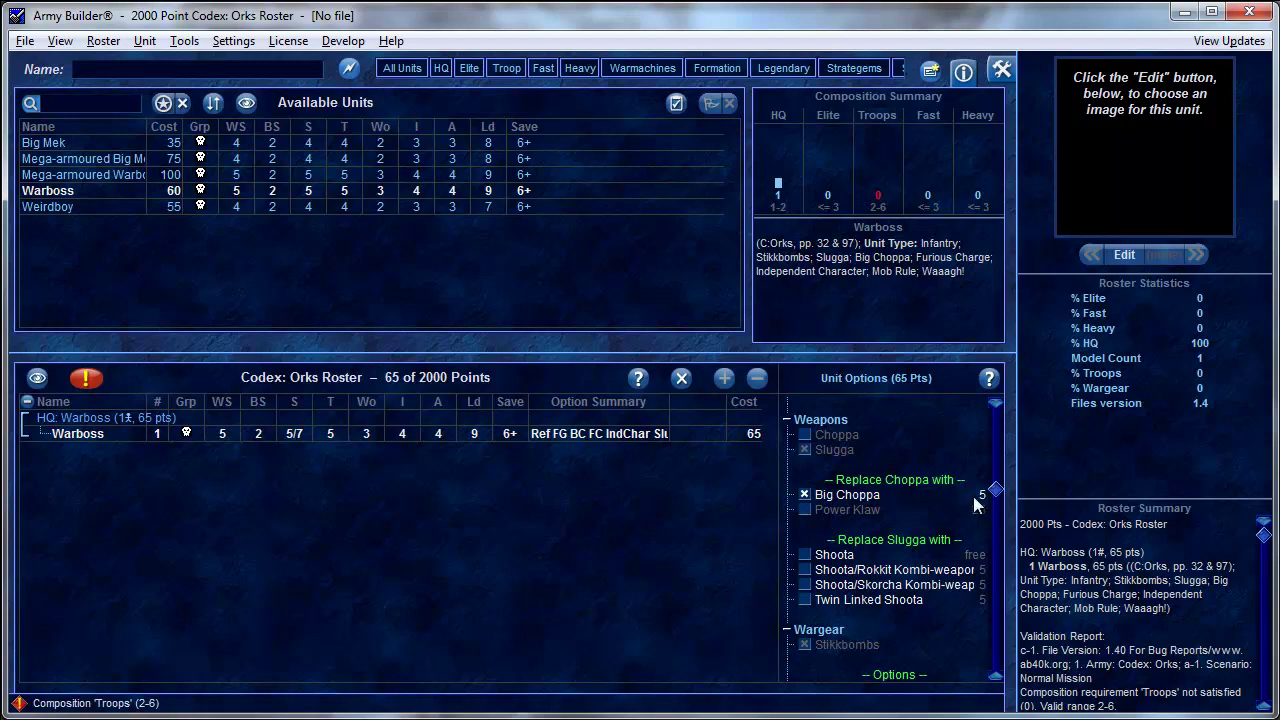
drag(994, 492, 1000, 532)
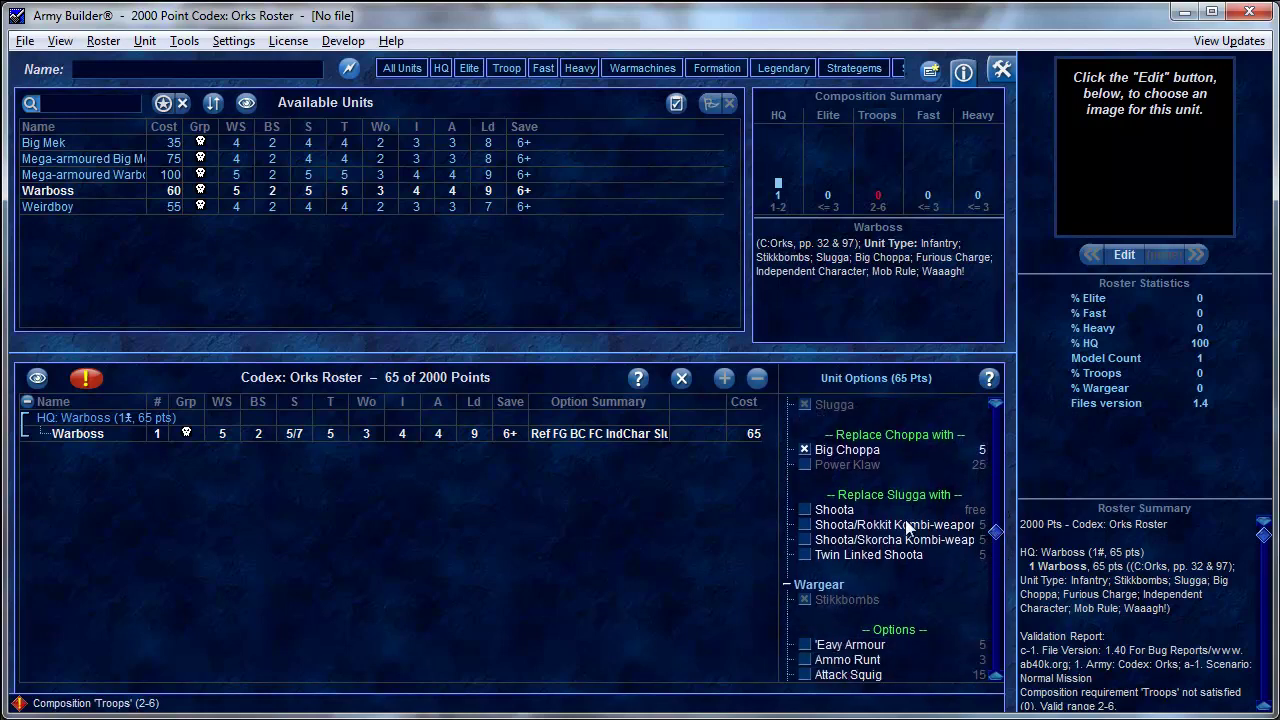
click(806, 511)
scroll(890, 590, down, 1)
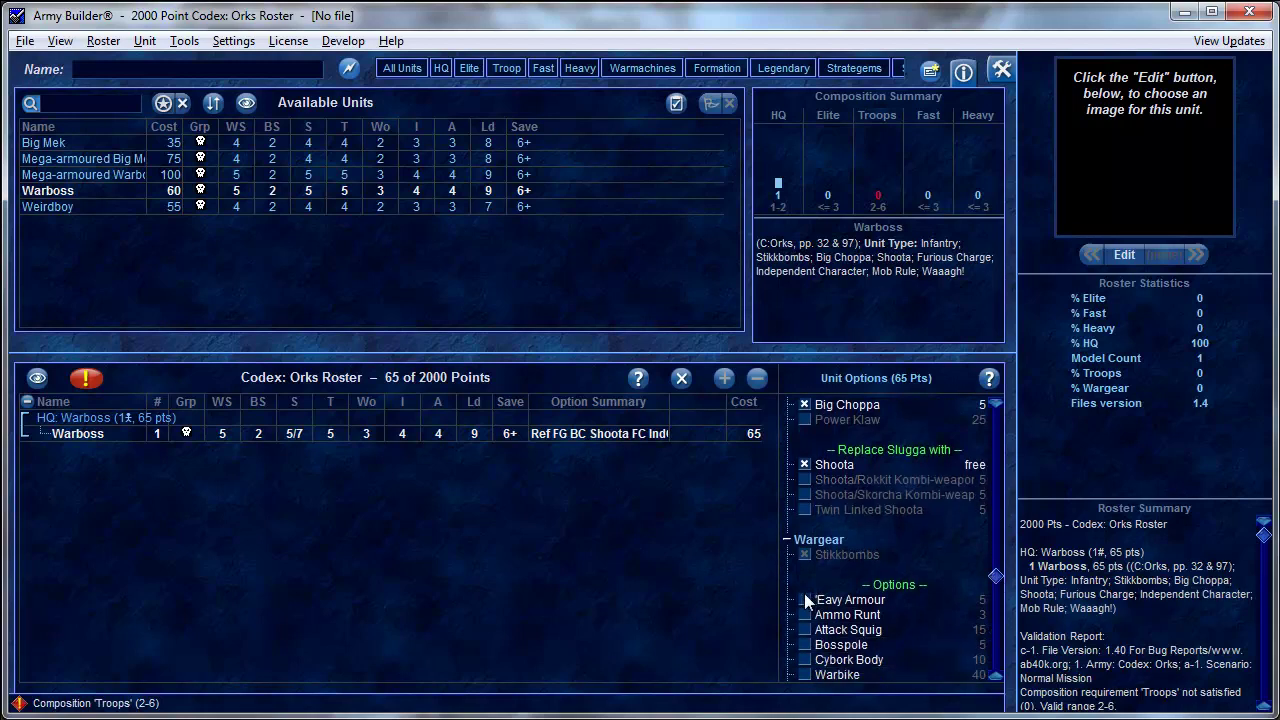
scroll(849, 612, down, 2)
click(805, 510)
click(805, 555)
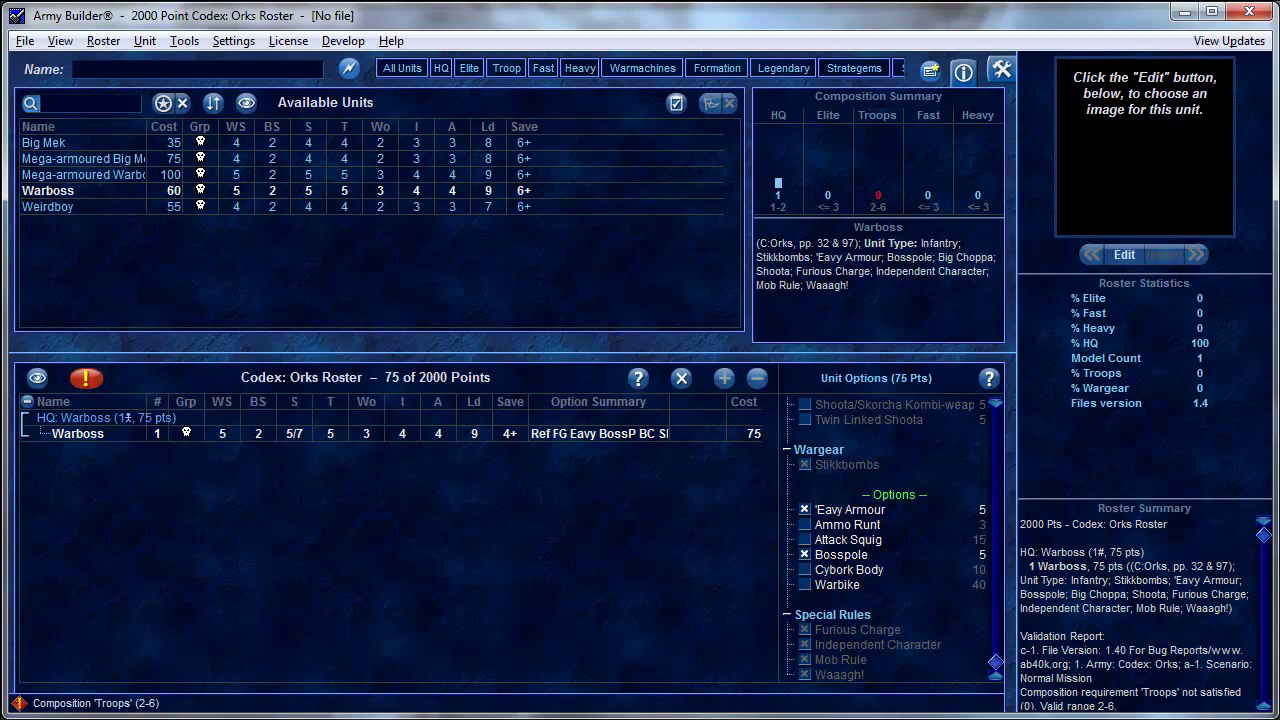
click(510, 68)
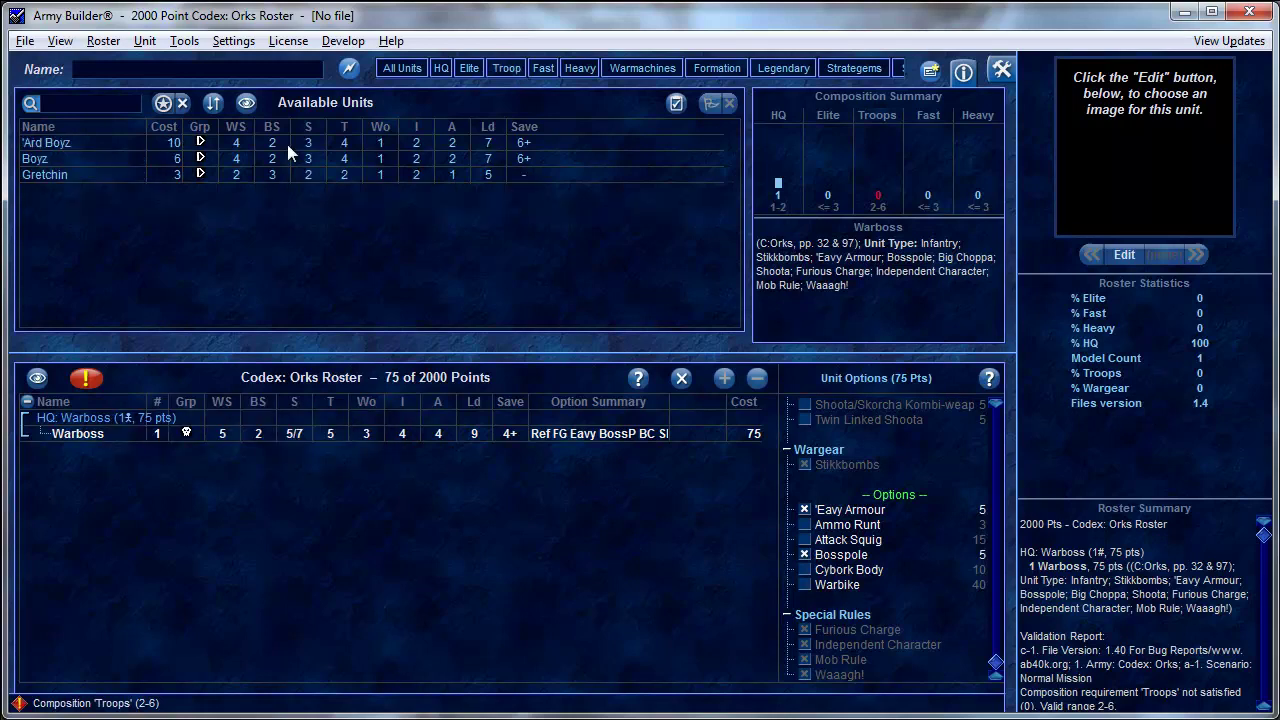
click(37, 161)
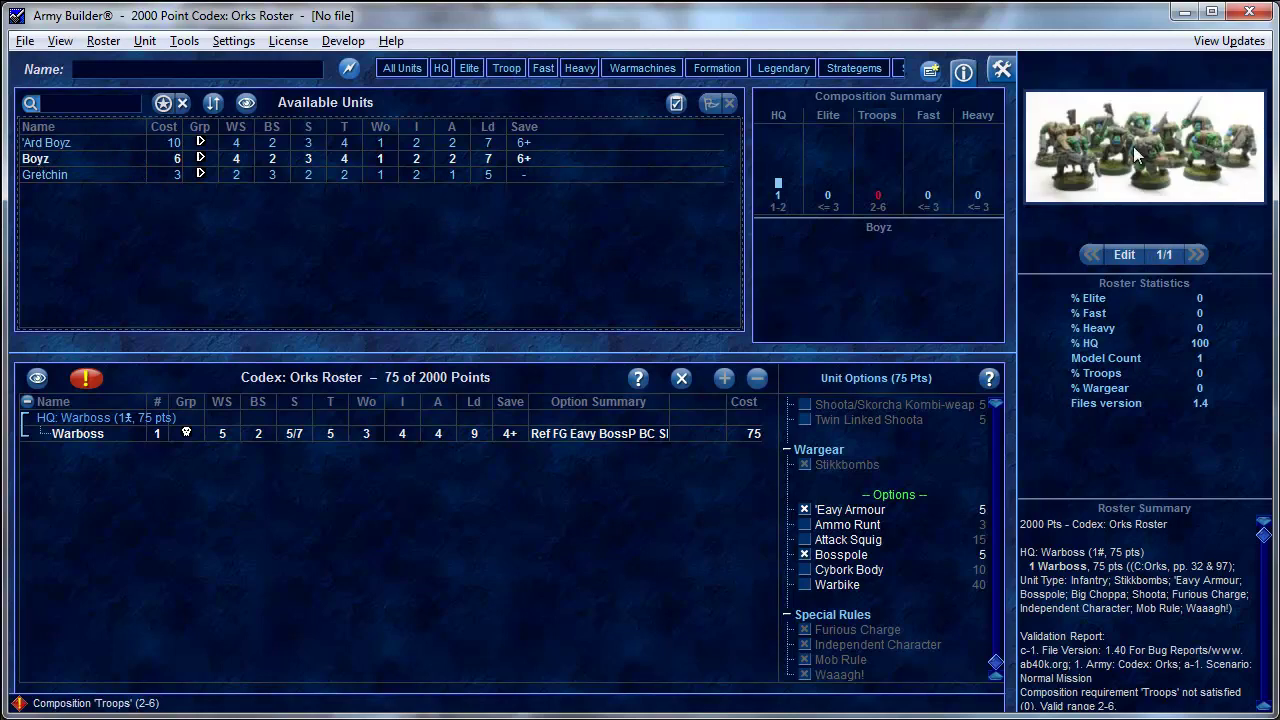
click(1120, 254)
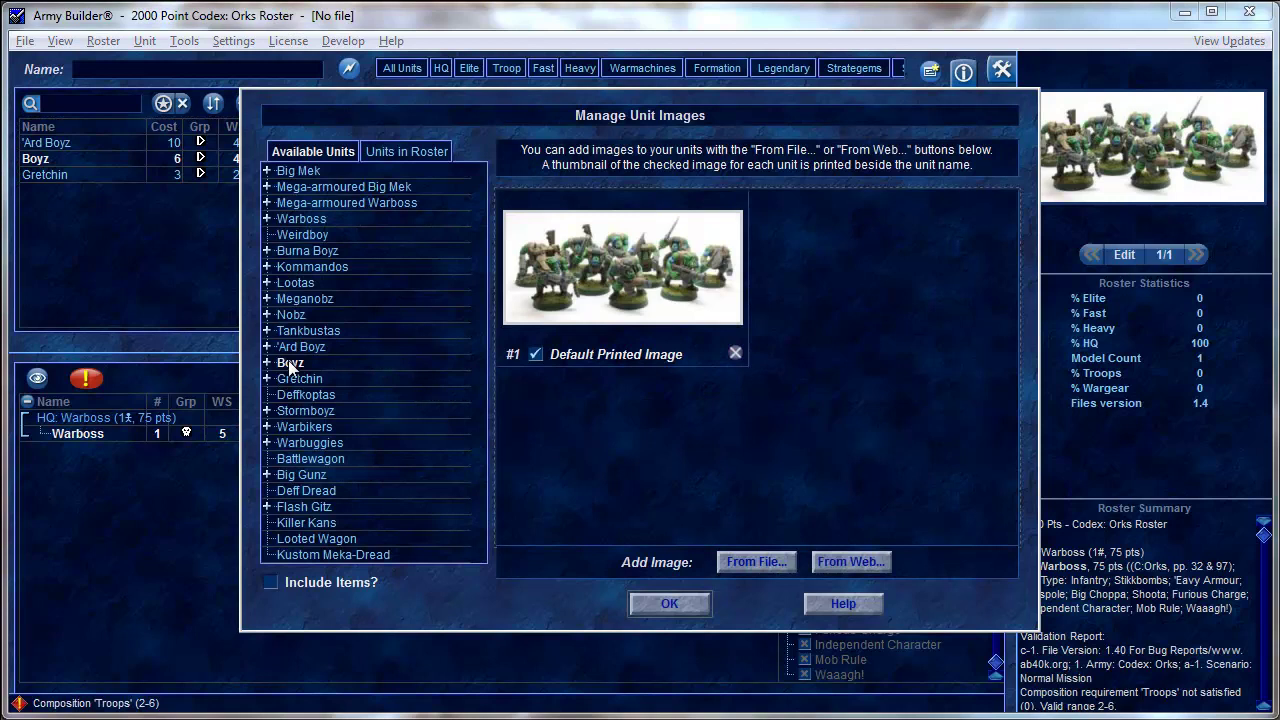
click(301, 283)
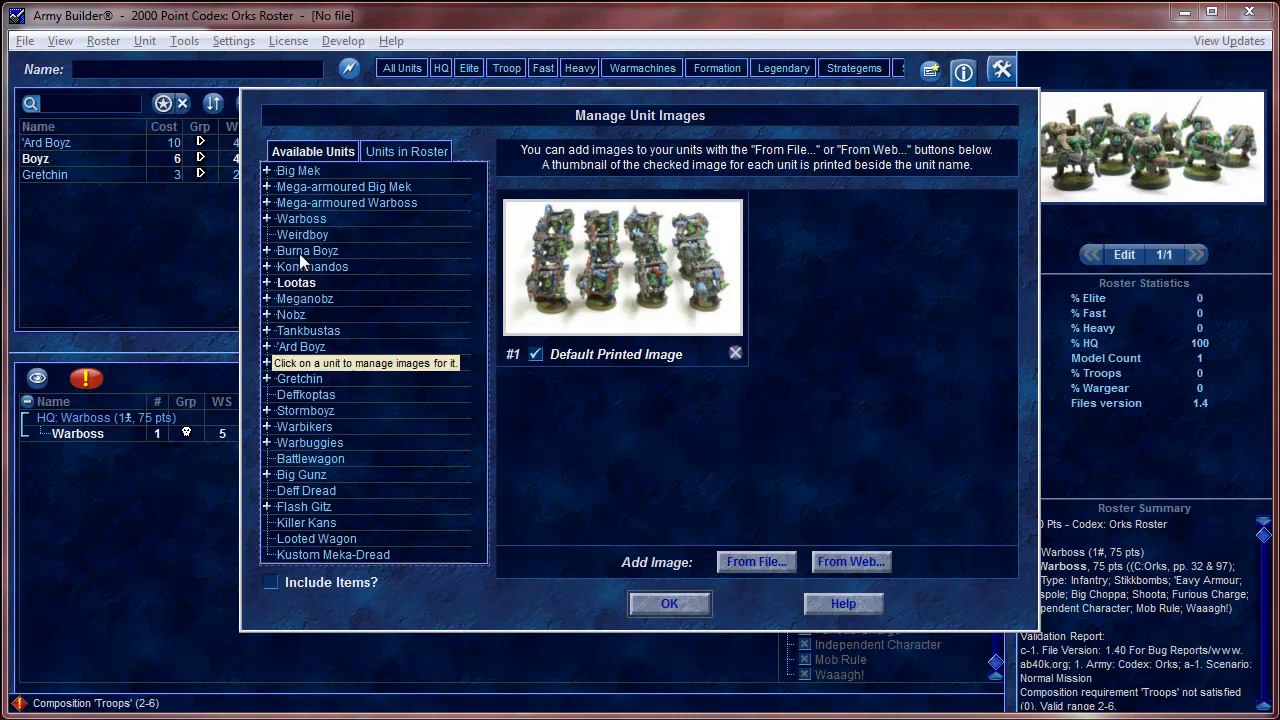
click(322, 458)
click(301, 379)
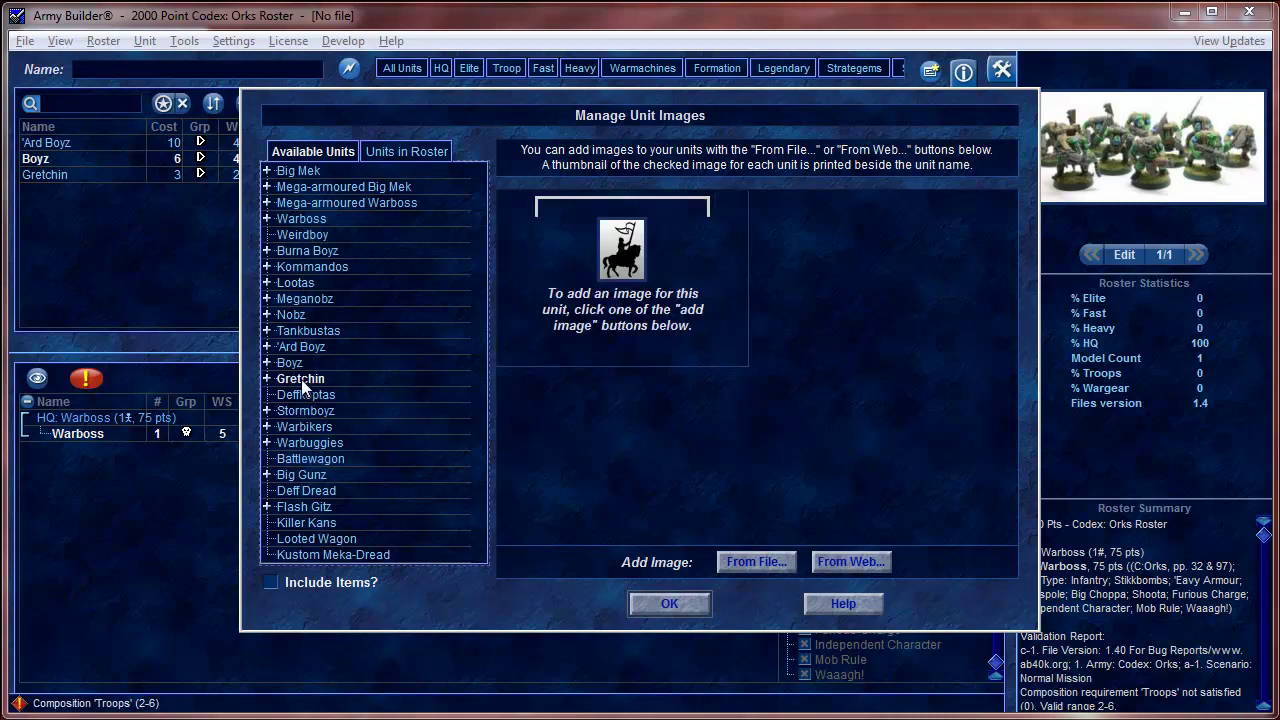
click(297, 409)
click(286, 362)
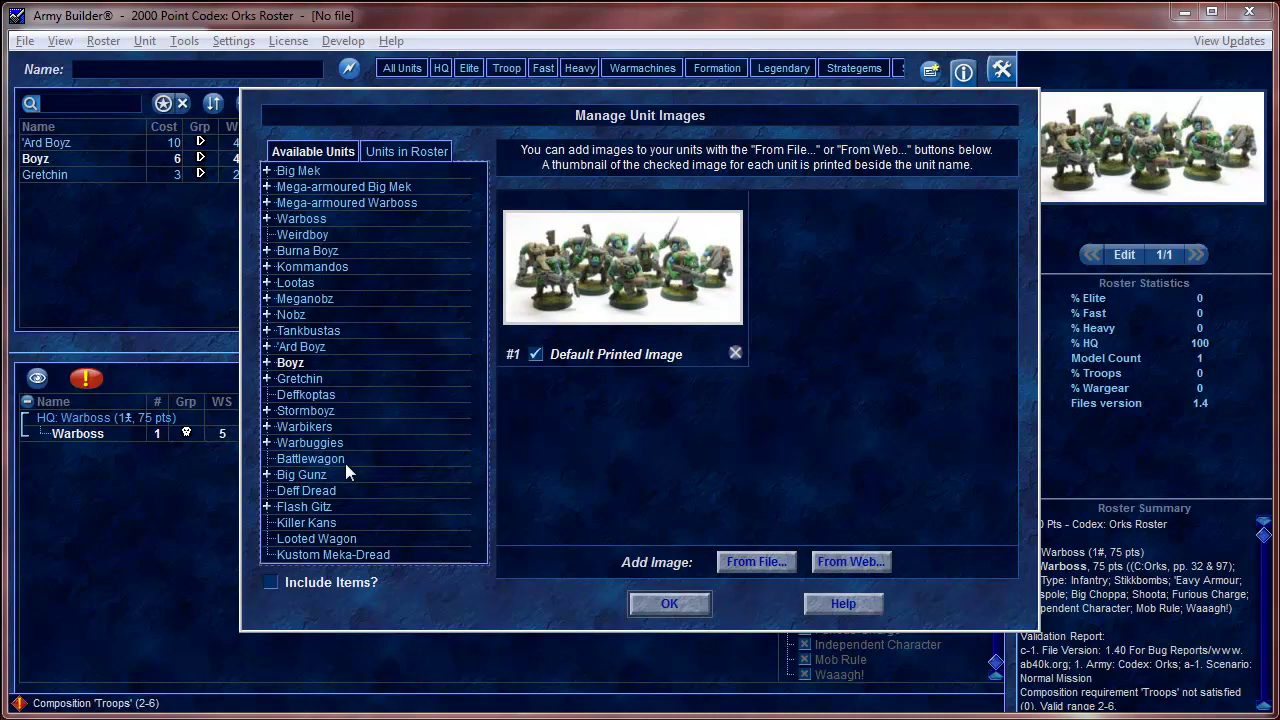
click(656, 603)
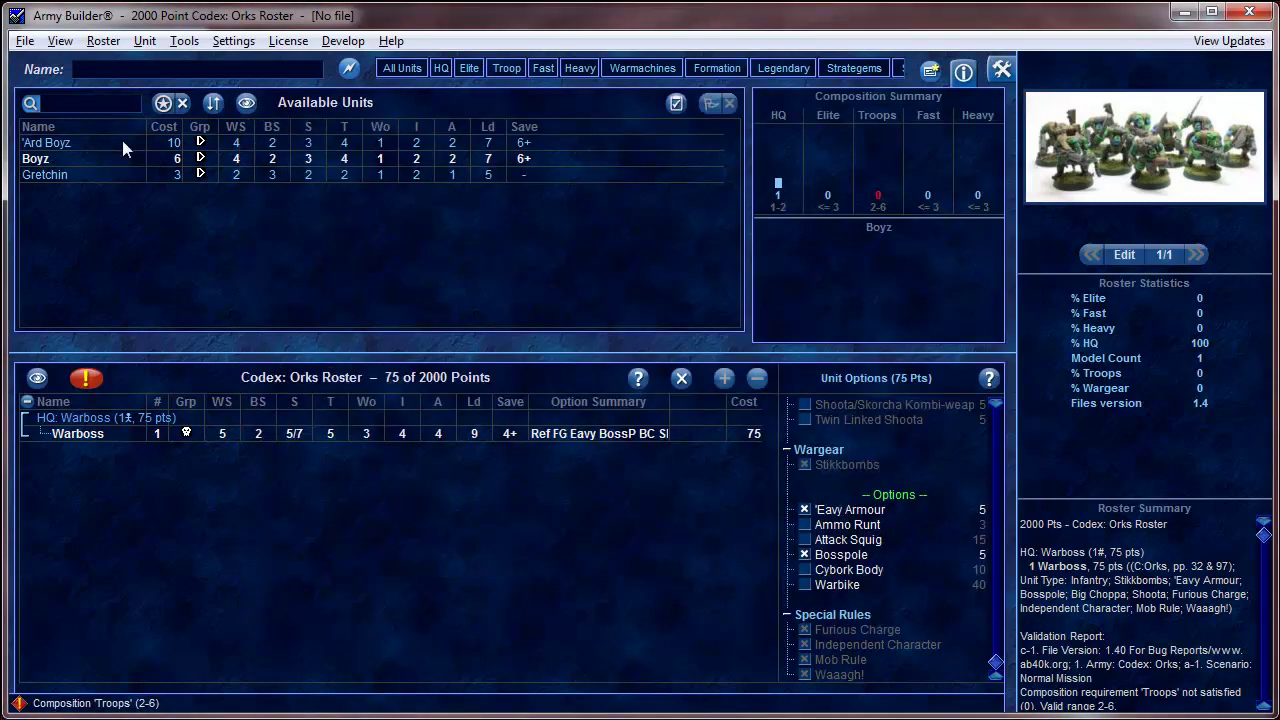
Step: Add a Boyz mob with a Trukk and bring it to 12 Boyz for 107 points
double_click(44, 160)
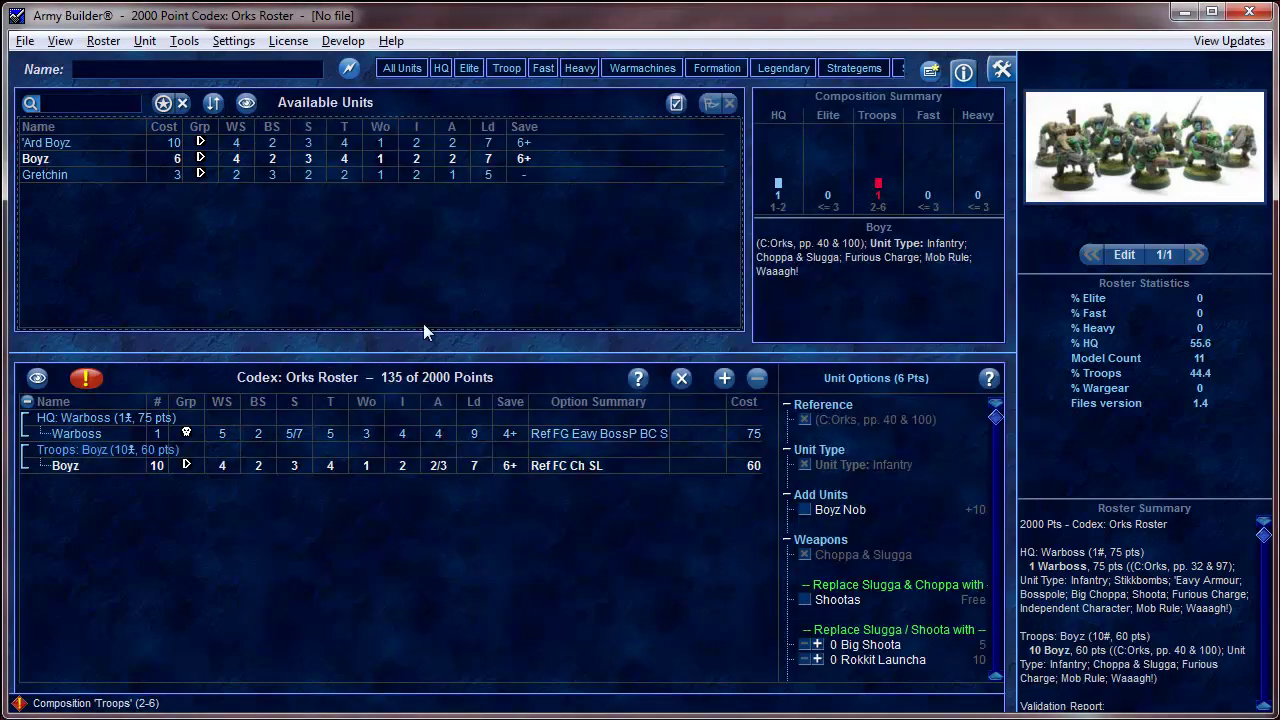
drag(997, 420, 997, 678)
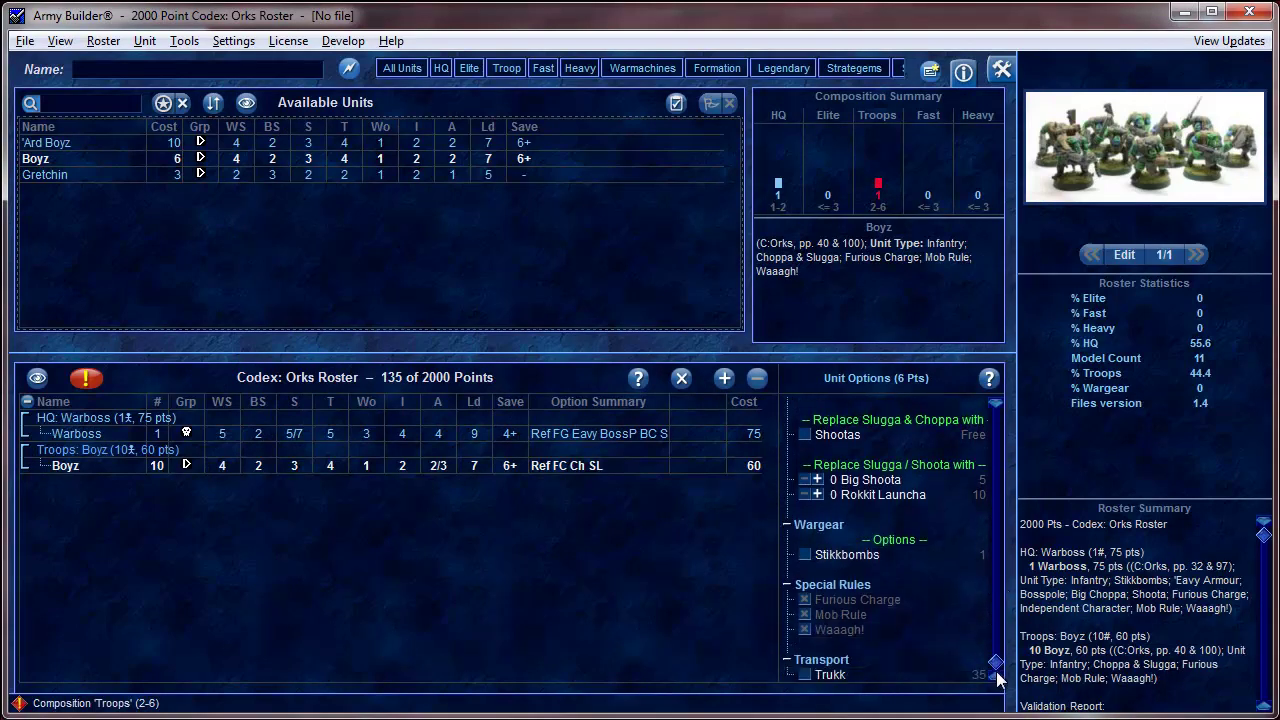
click(805, 675)
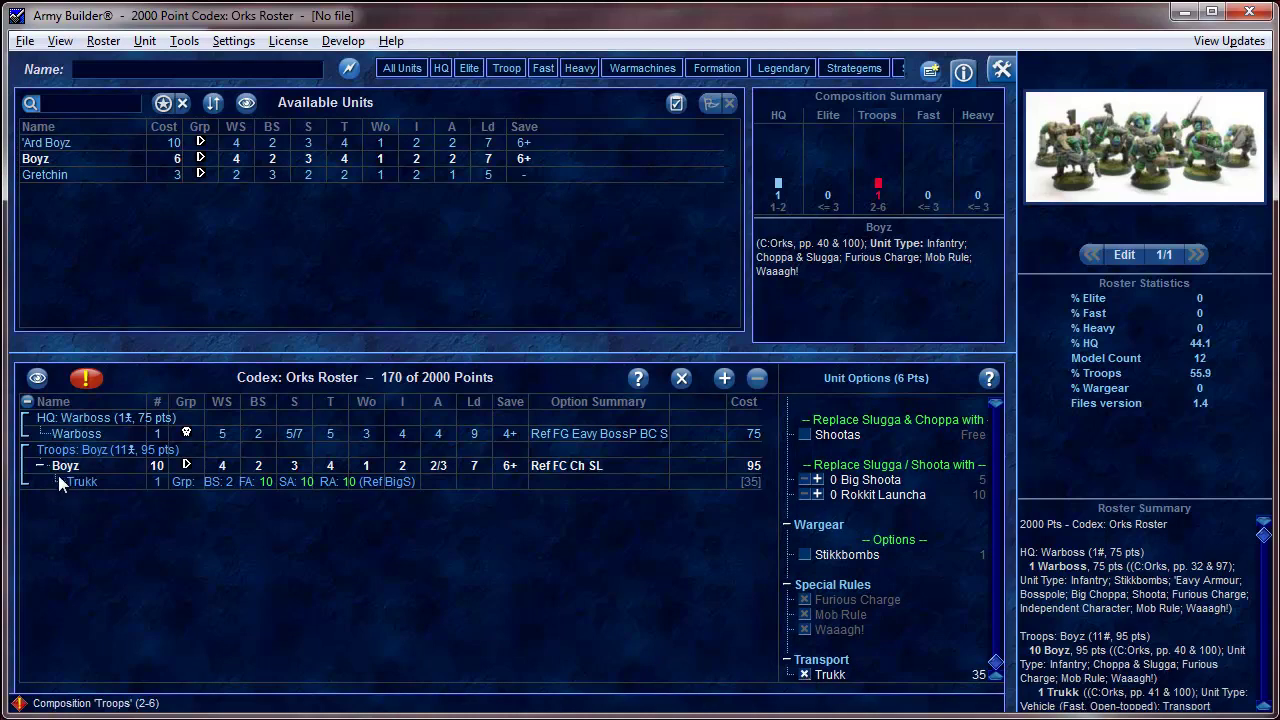
click(724, 378)
click(724, 378)
click(724, 378)
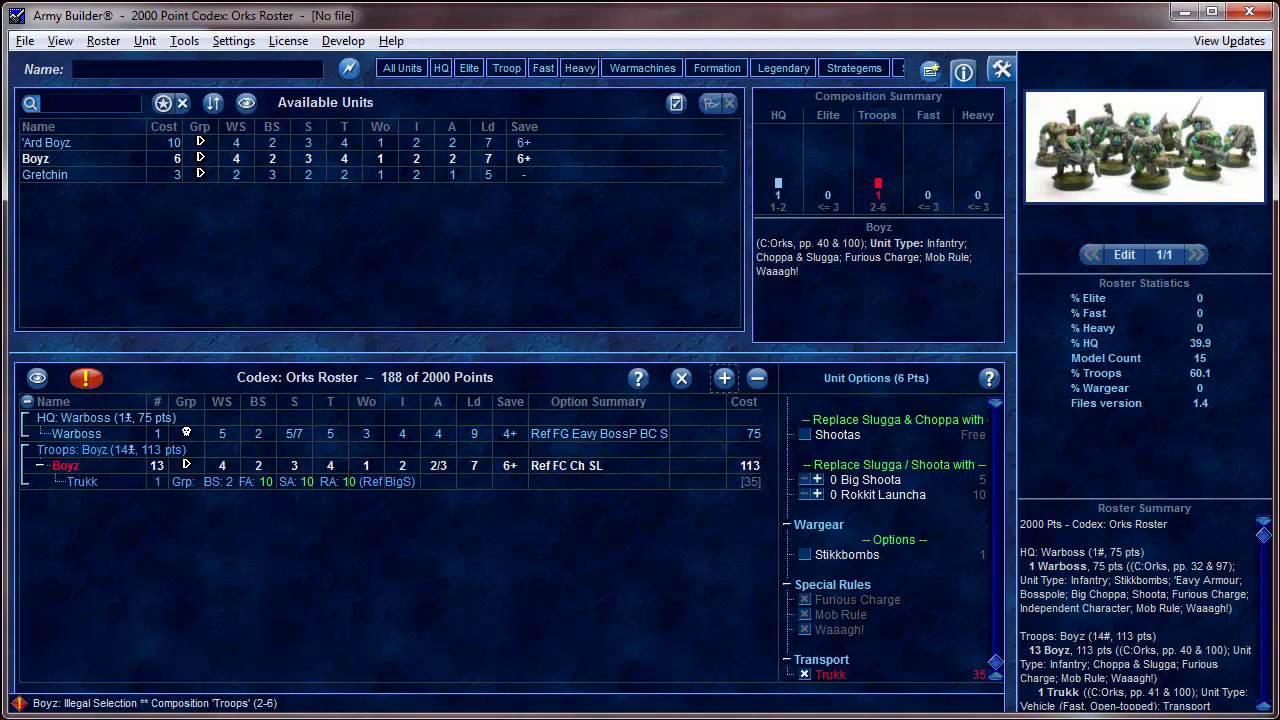
click(757, 379)
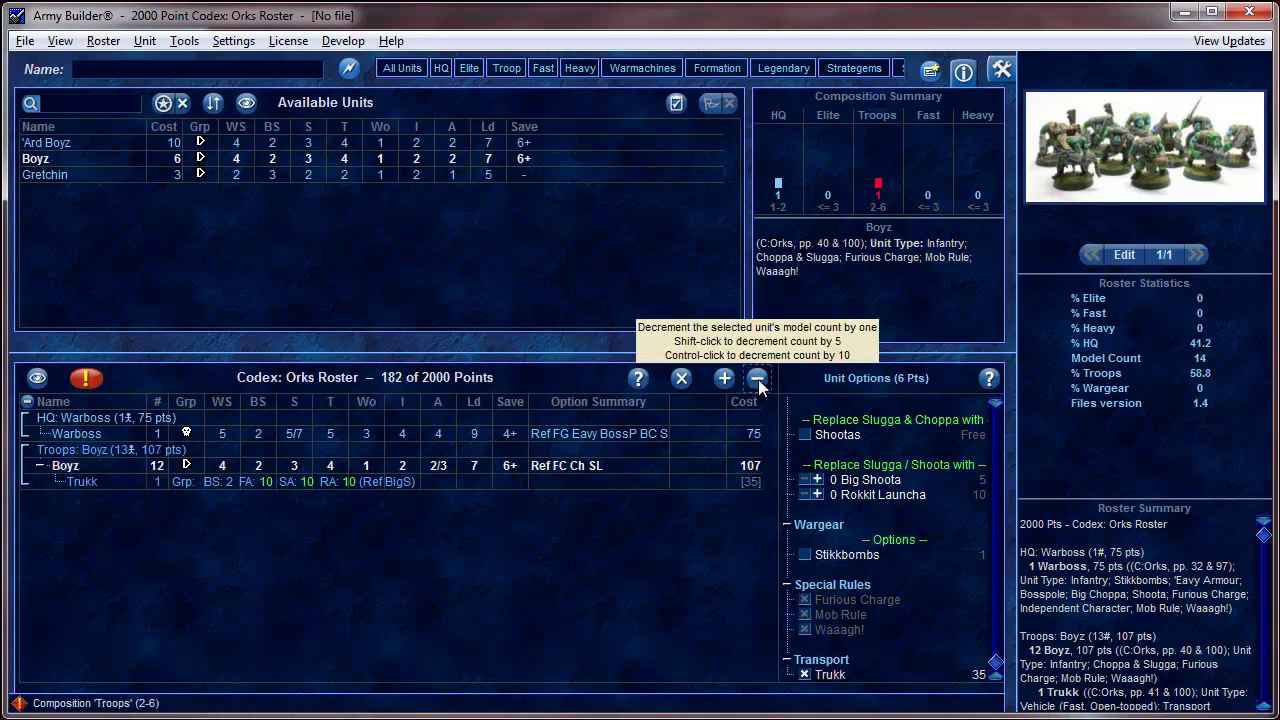
drag(987, 665, 986, 456)
scroll(822, 510, up, 1)
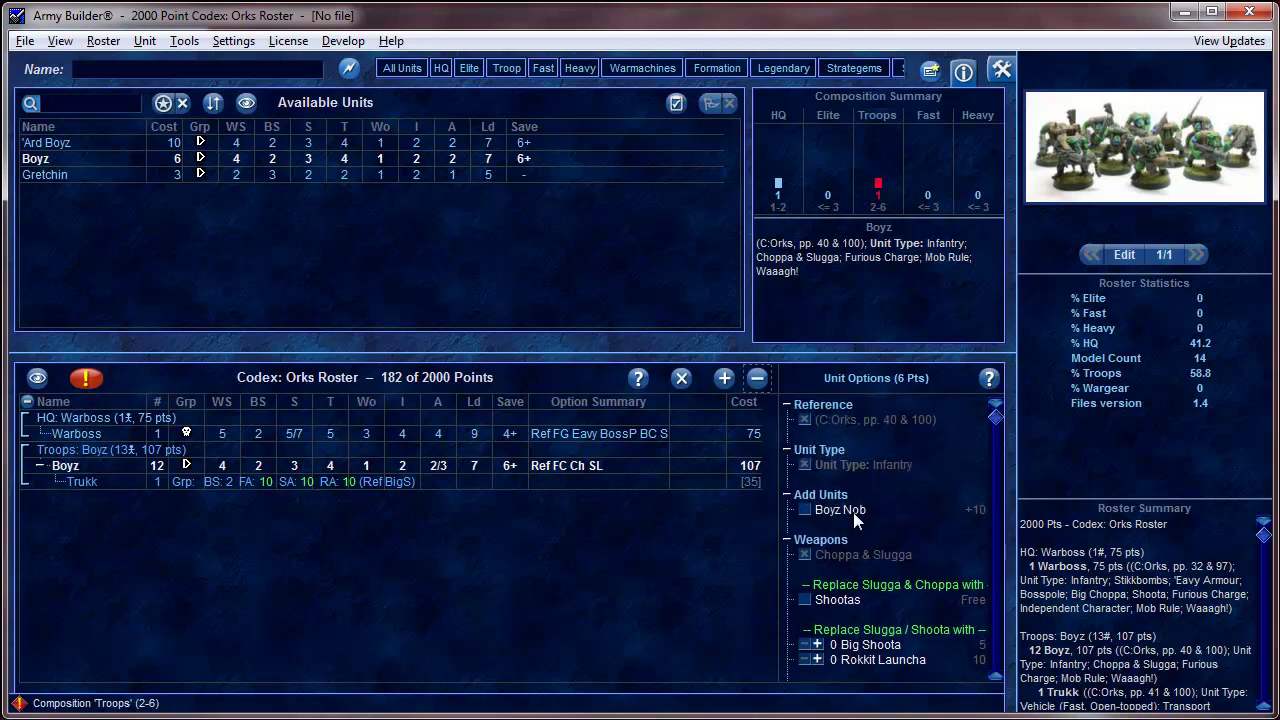
Step: Add a Boyz Nob to the mob and reduce the unit to 11 Boyz
click(805, 510)
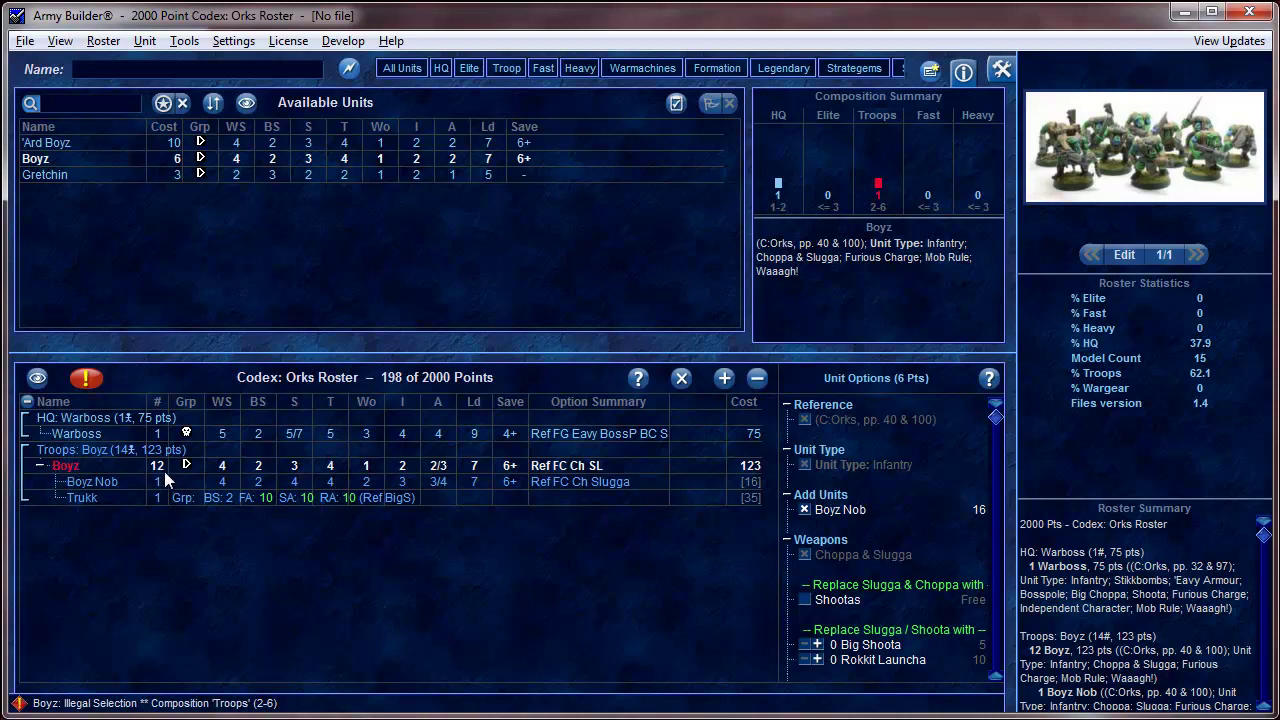
click(757, 378)
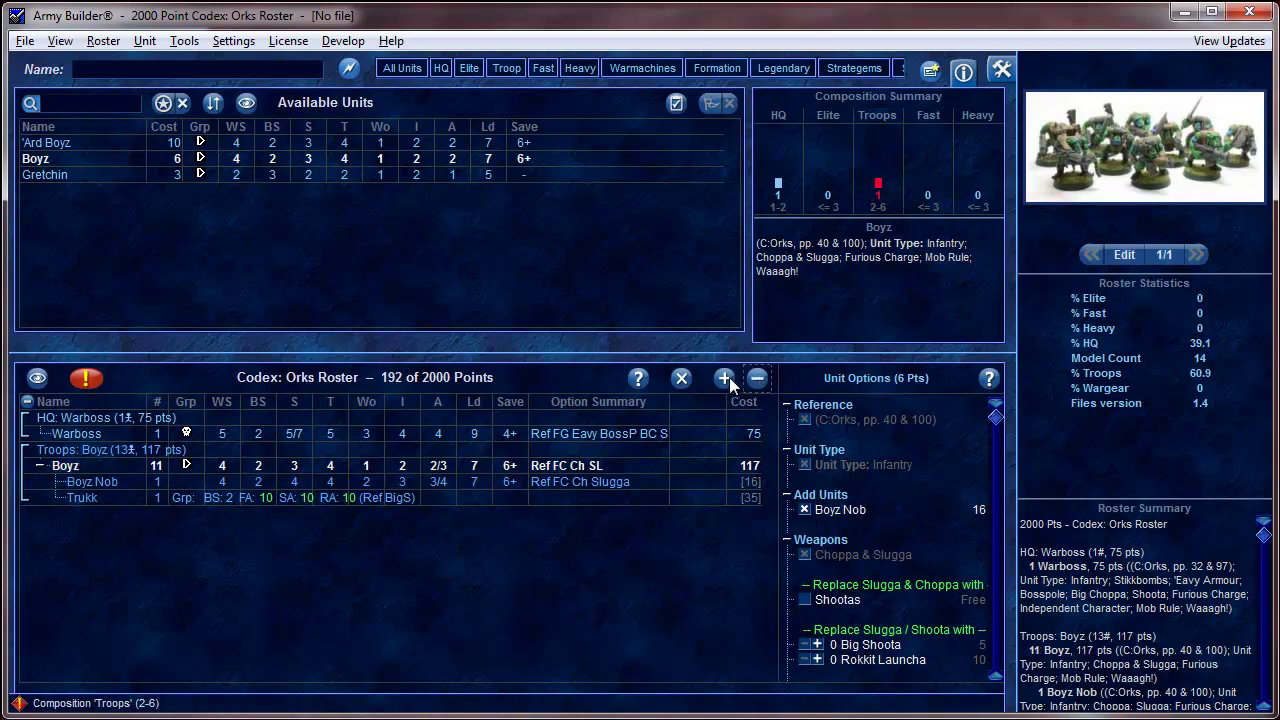
click(757, 378)
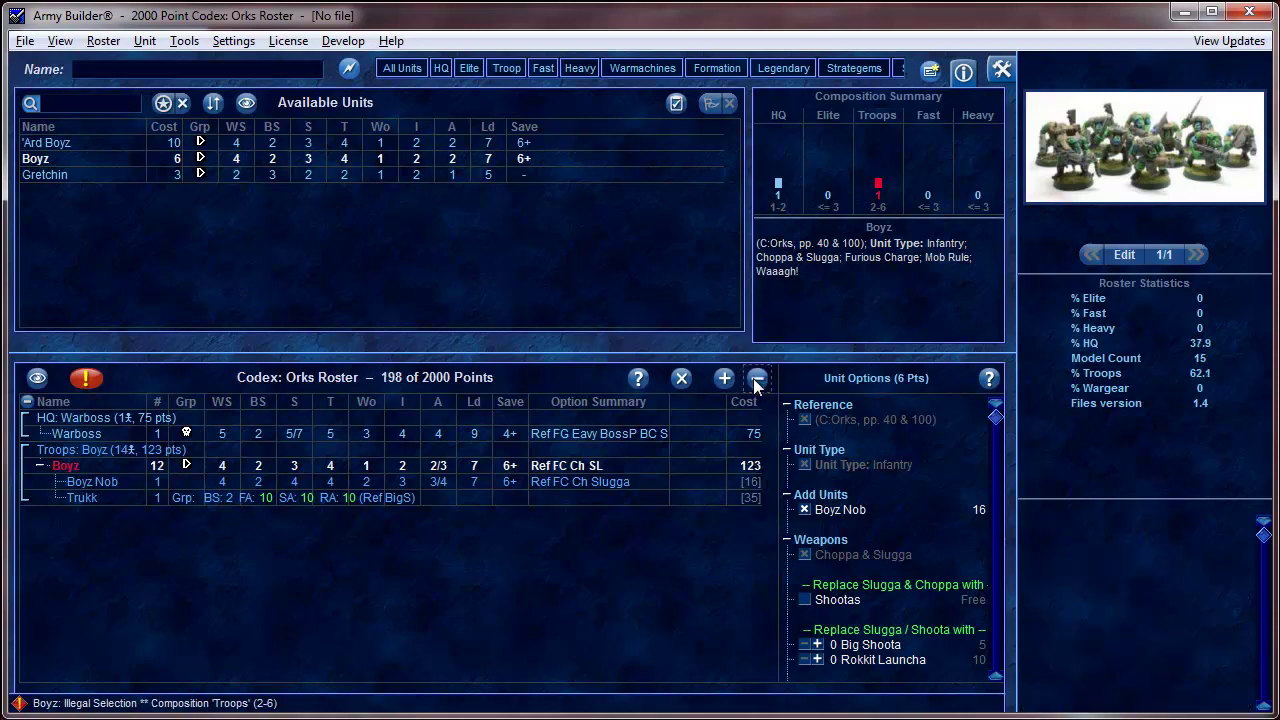
click(757, 378)
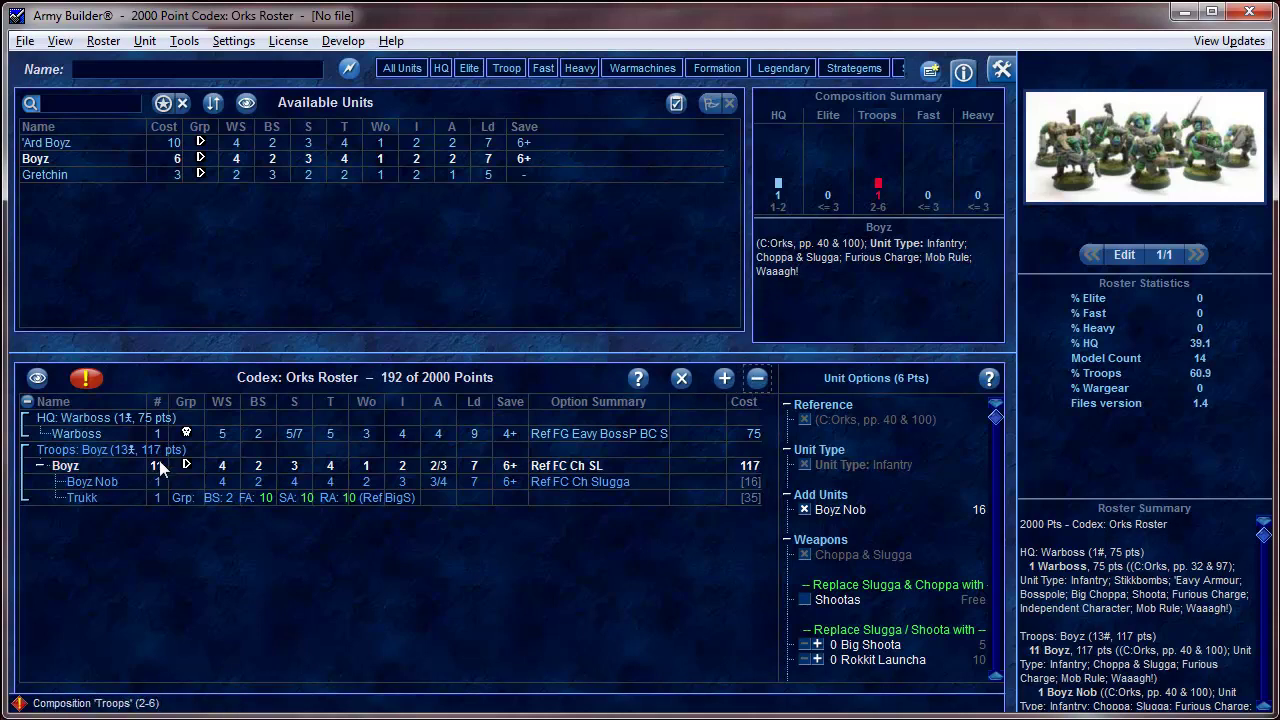
right_click(124, 463)
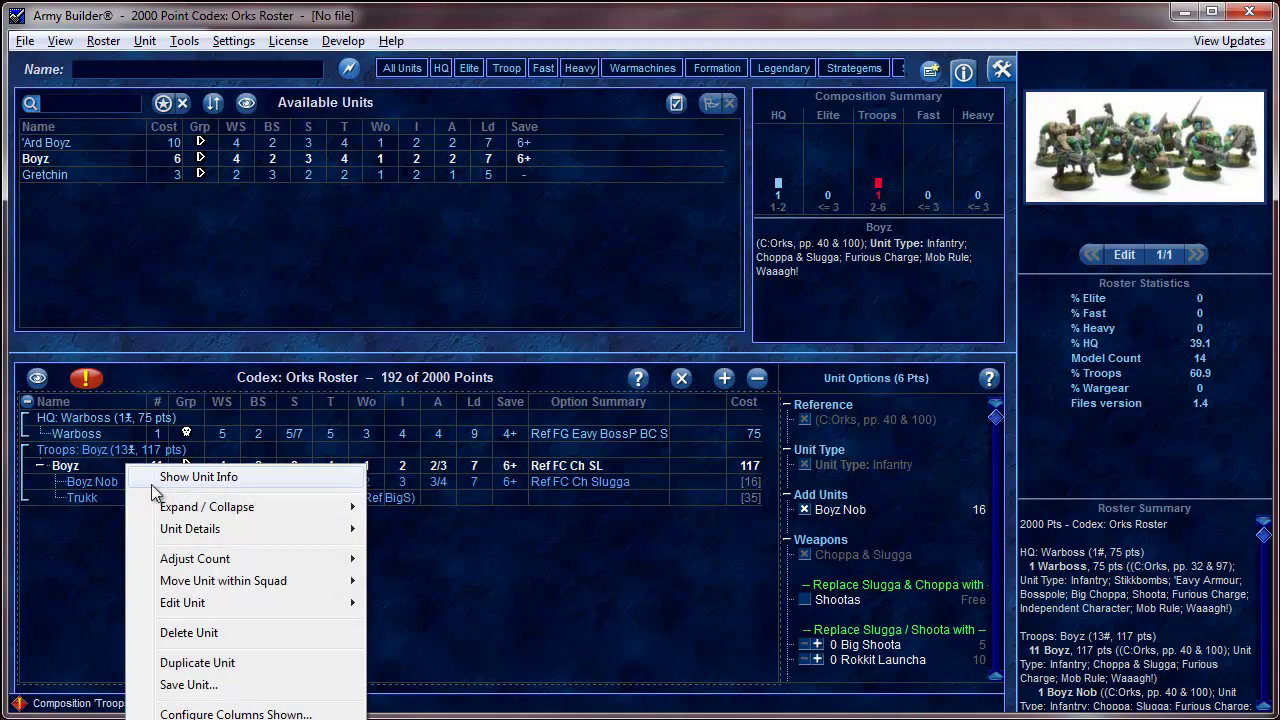
mouse_move(205, 566)
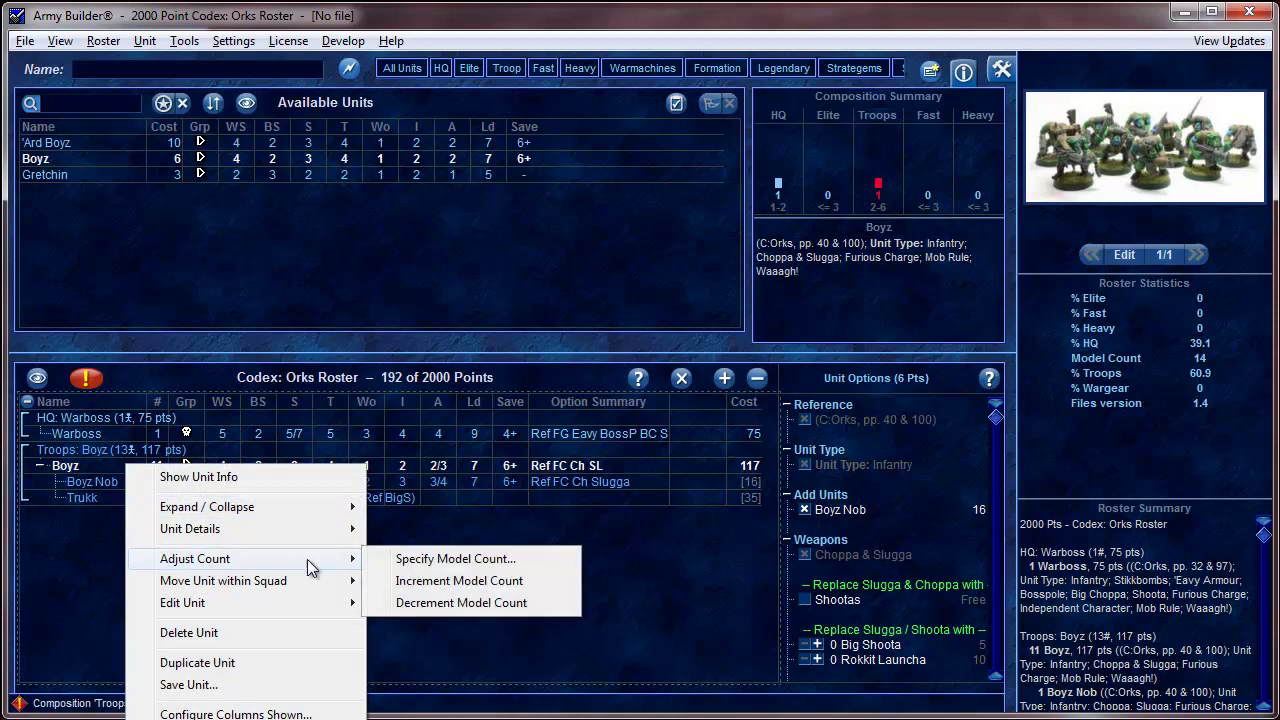
click(427, 566)
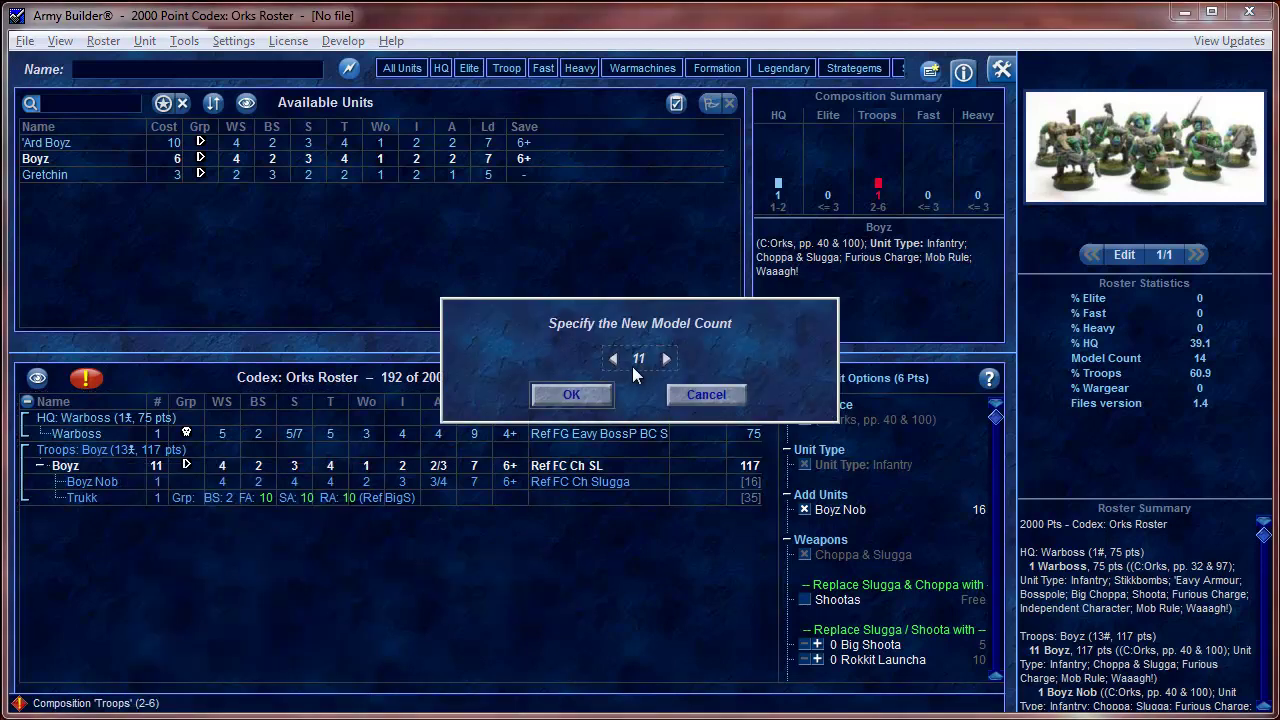
click(690, 396)
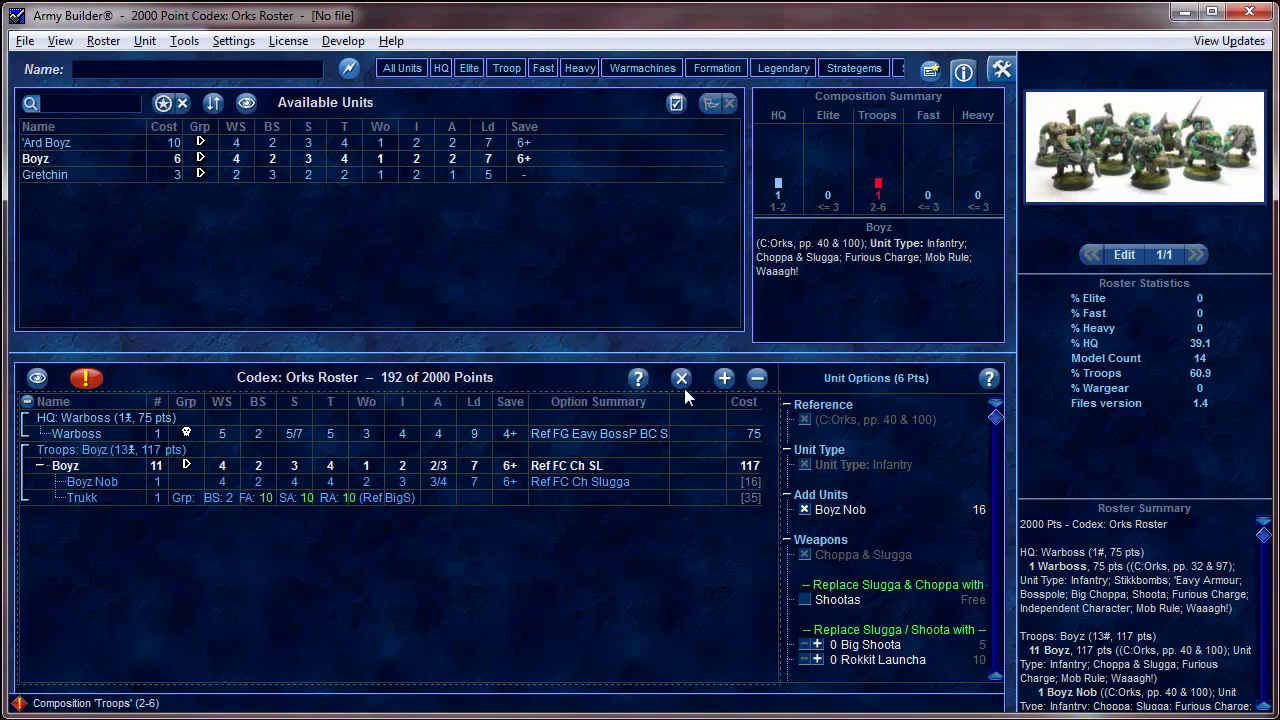
Step: Arm the Boyz Nob with a Power Klaw and a Bosspole
click(106, 482)
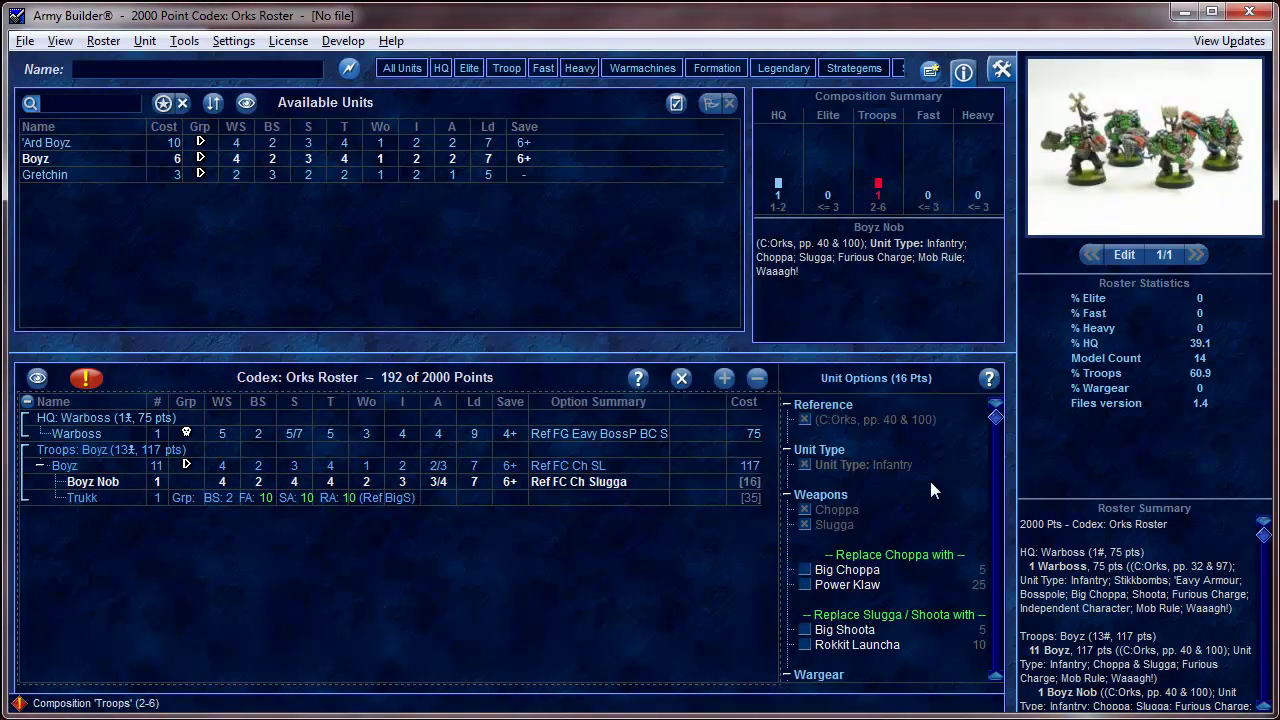
scroll(994, 437, down, 1)
scroll(900, 490, up, 1)
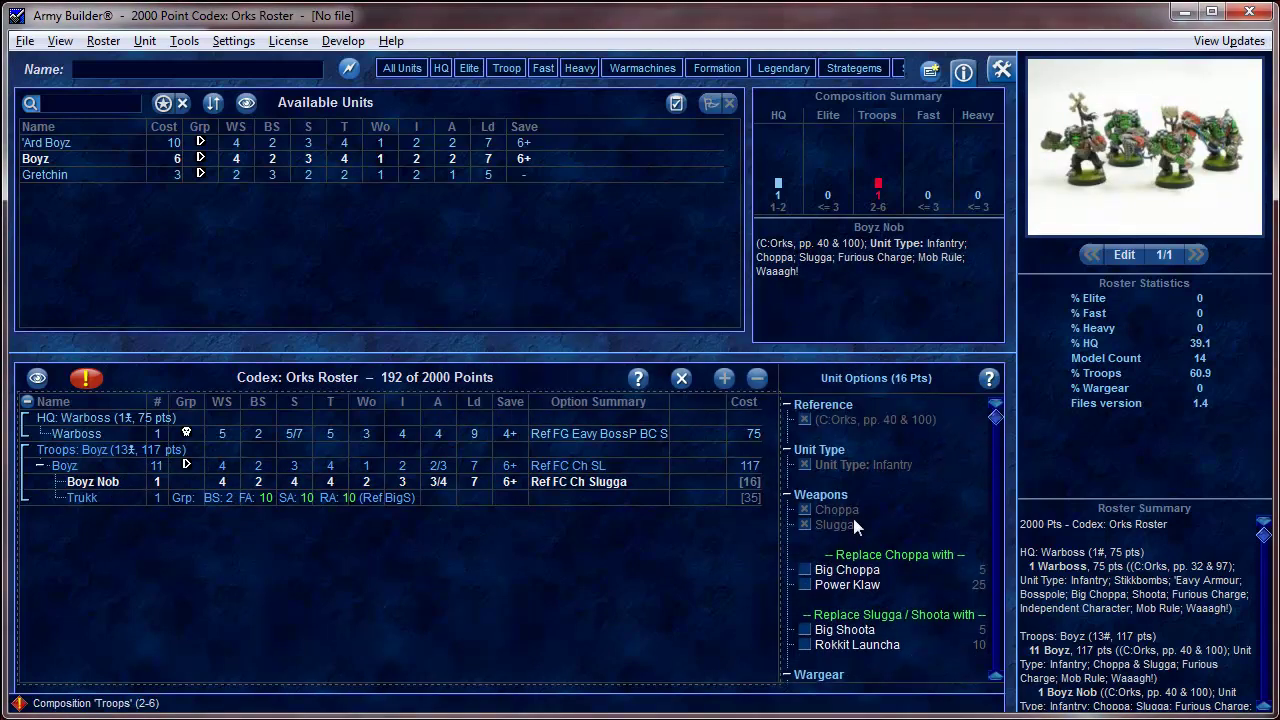
click(804, 584)
scroll(997, 430, down, 3)
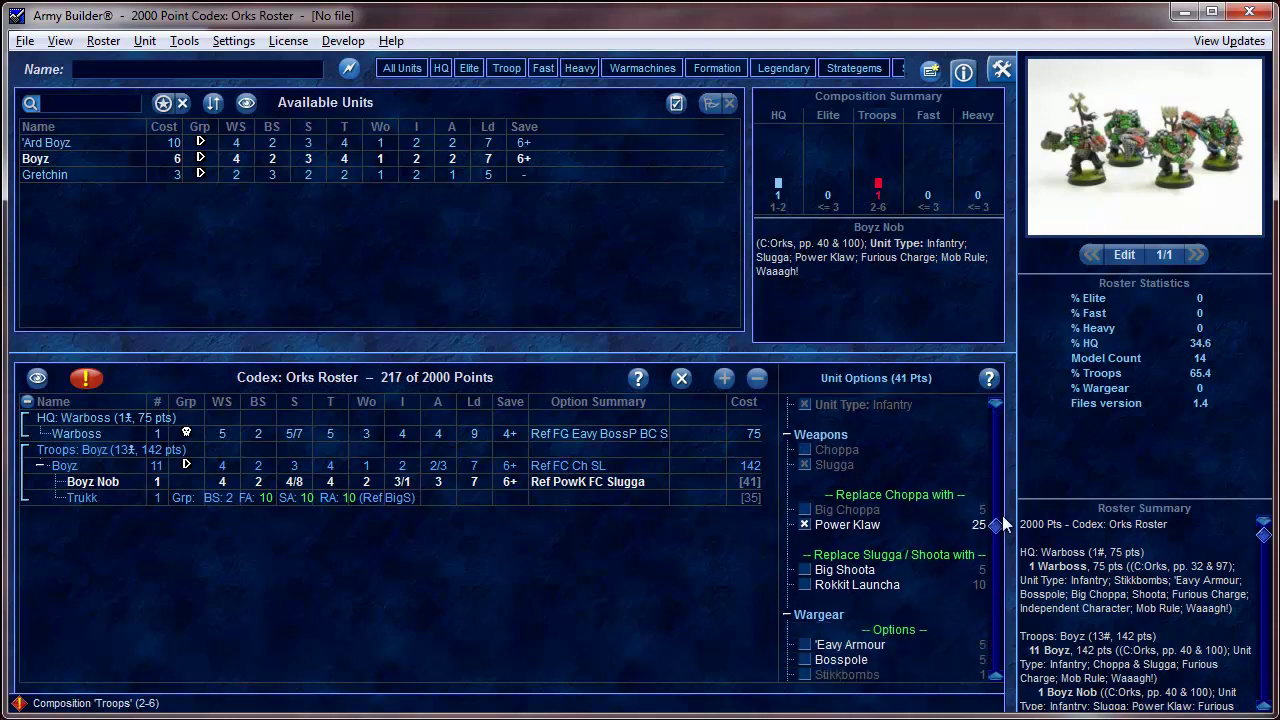
click(804, 585)
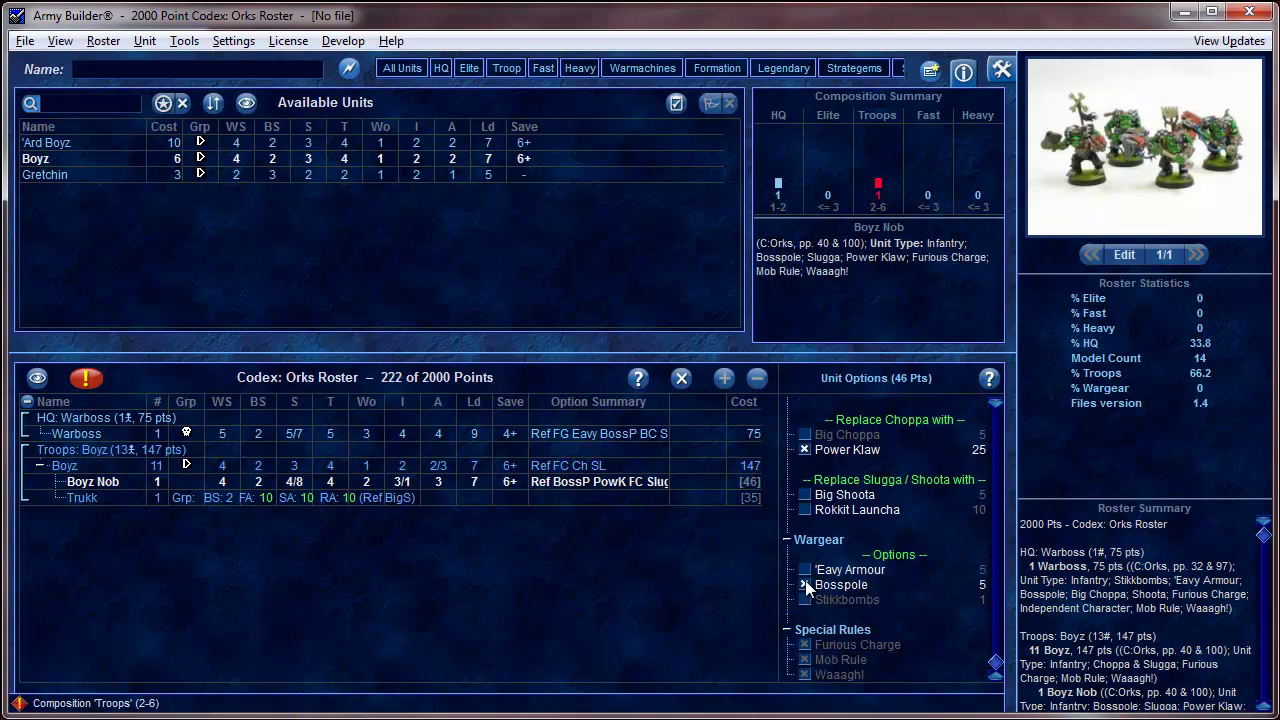